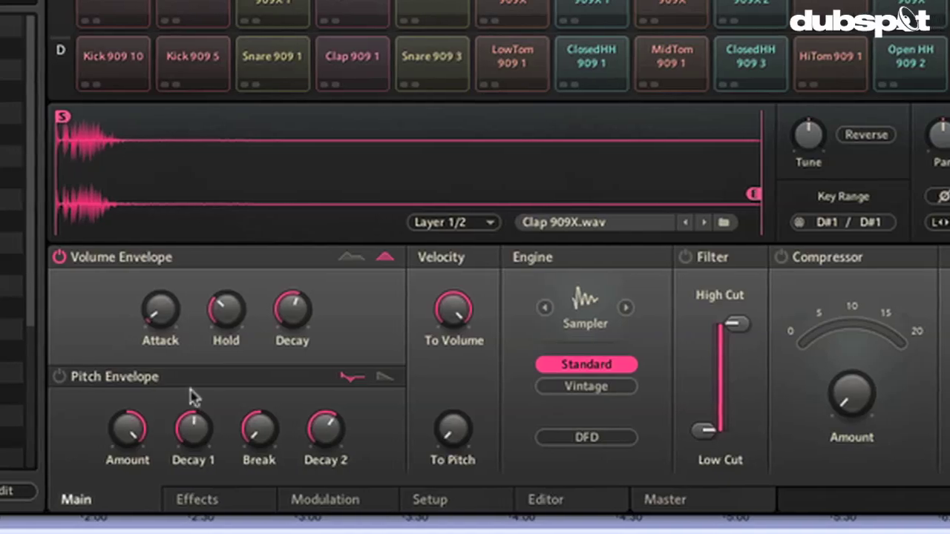
Check the clap's Effects and Main settings, then select the rendered clap .wav in Battery 4 > Rendered Audio.
left_click(235, 502)
left_click(149, 501)
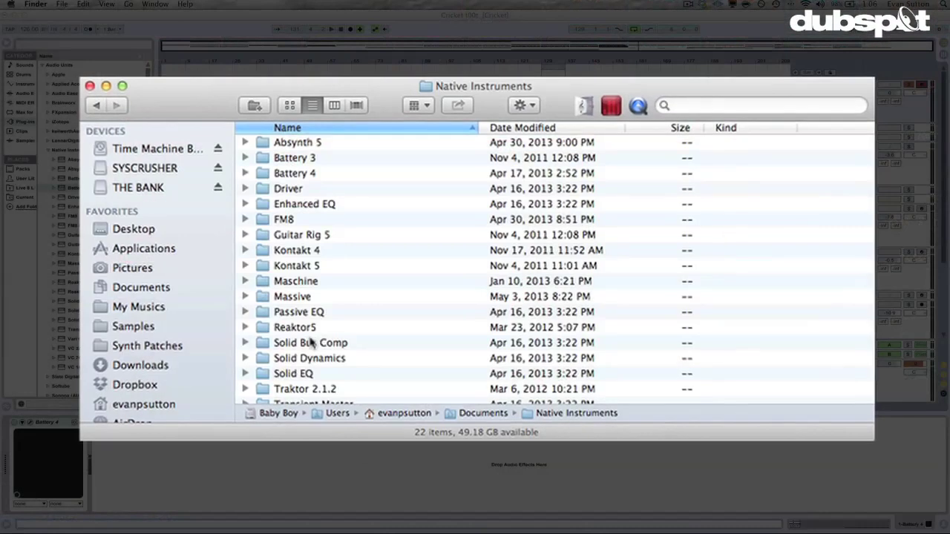
double_click(282, 173)
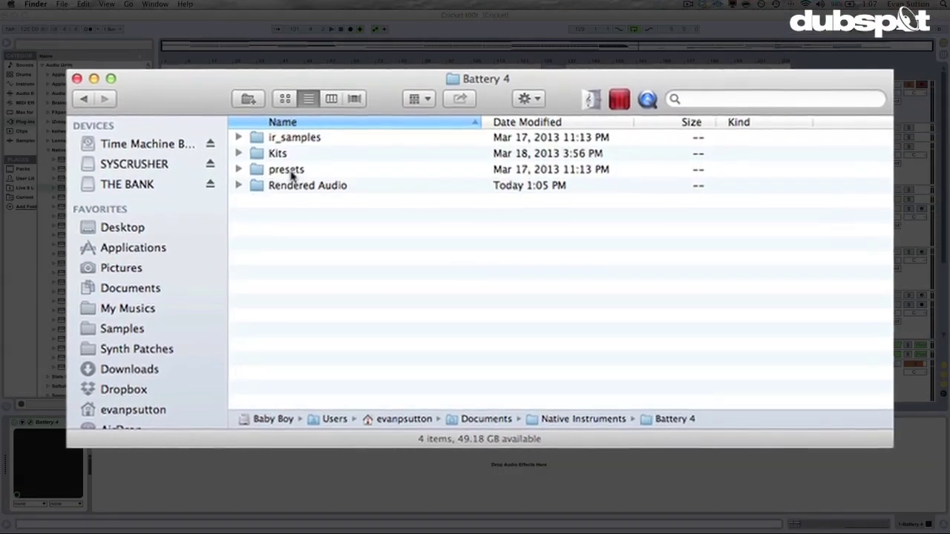
double_click(289, 185)
left_click(304, 138)
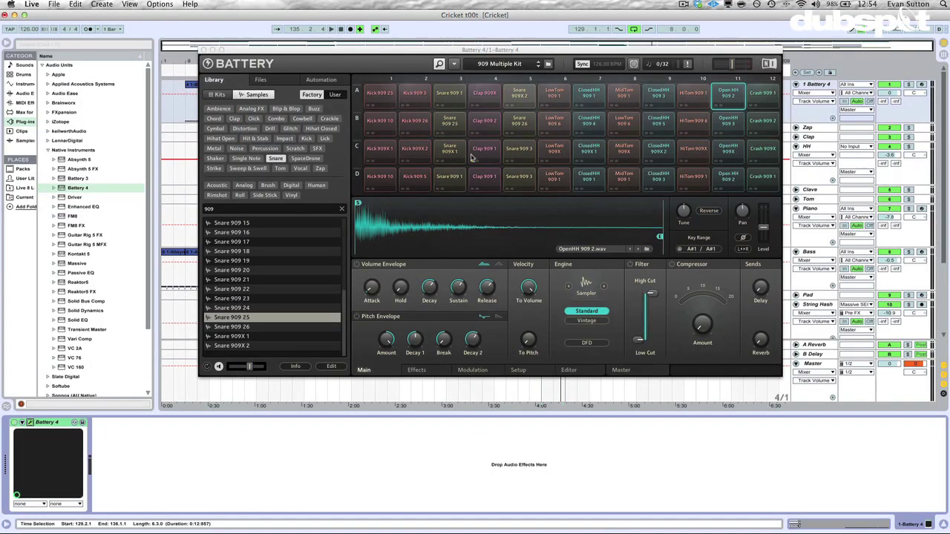
Close both Battery windows, reopen Battery 4 from the device, and switch the Library to Kits.
left_click(206, 49)
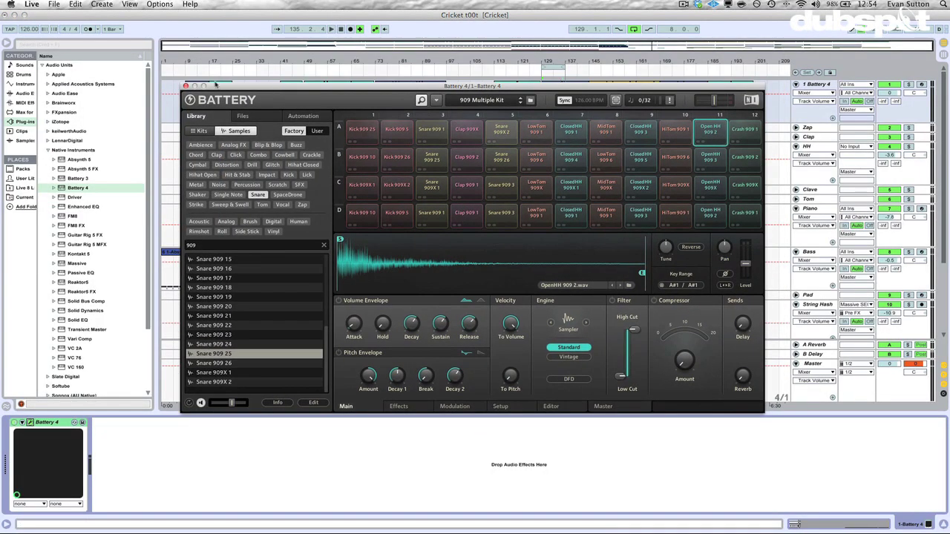
left_click(187, 86)
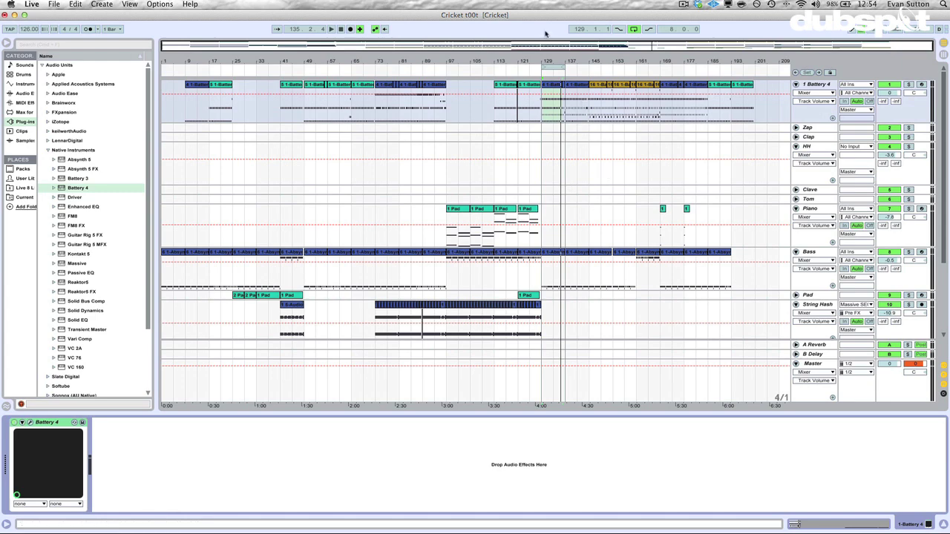
left_click(34, 422)
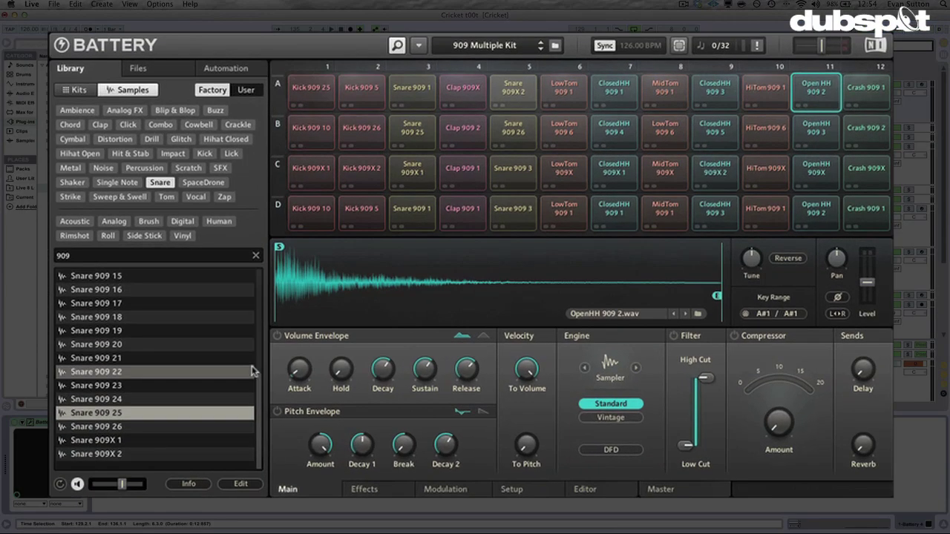
left_click(74, 90)
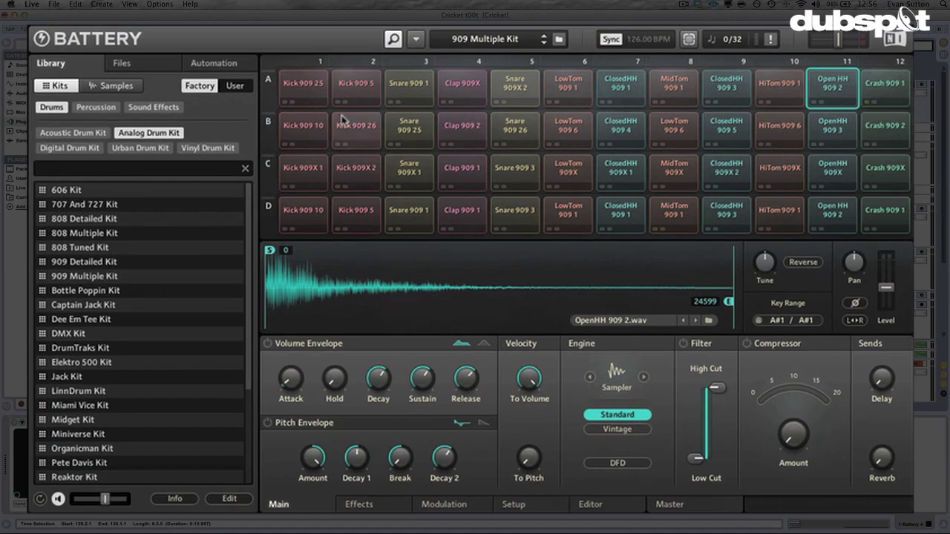
Audition Kick 909 25 and Snare 909 25, swap Kick 909 5 with Snare 909 25, then audition the snare.
left_click(288, 105)
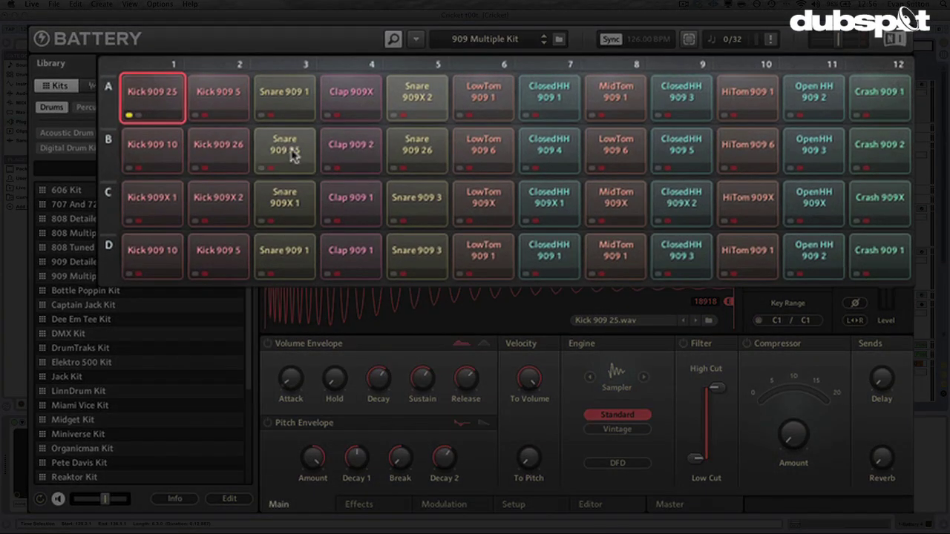
left_click(293, 154)
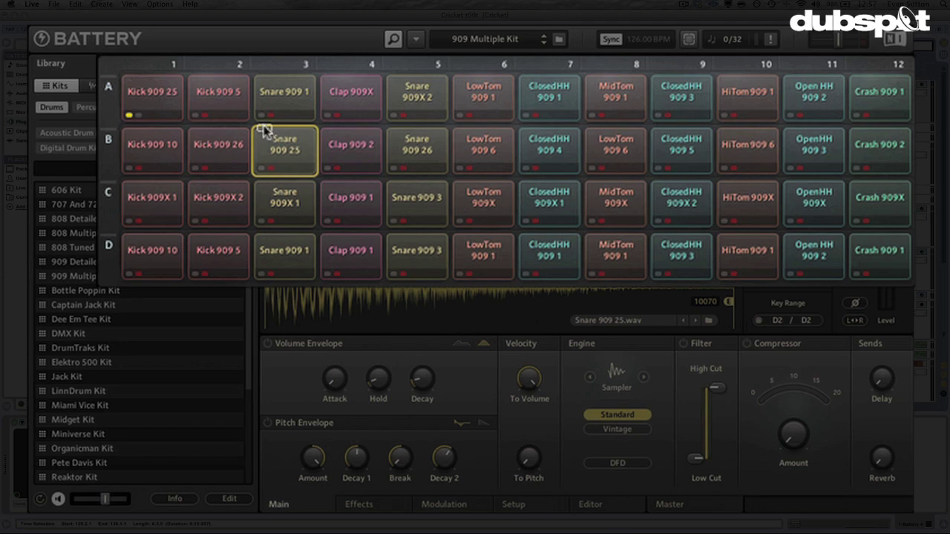
left_click(232, 103)
left_click_drag(232, 103, 285, 150)
left_click(215, 102)
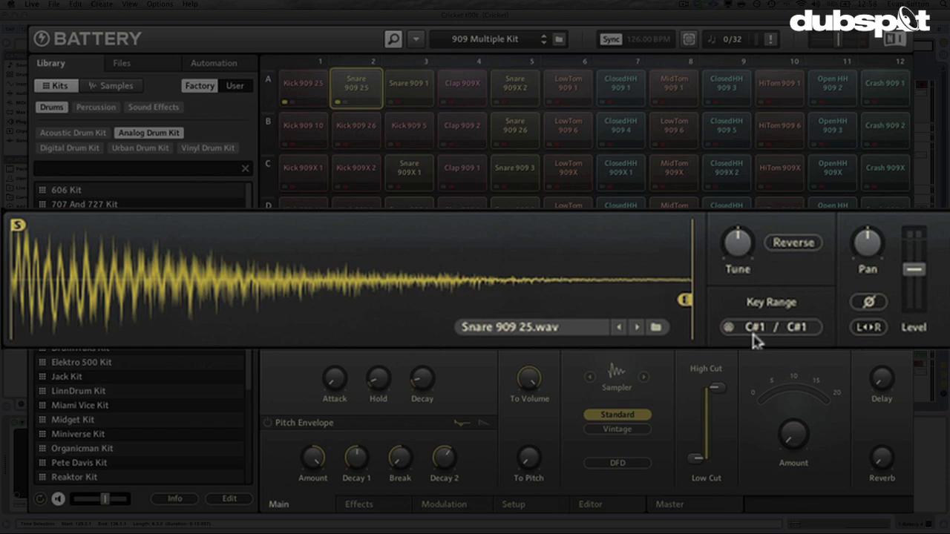
Lower Snare 909 25's key range from C#1 to C1, then play Kick 909 25 to hear the layer.
left_click_drag(755, 333, 755, 341)
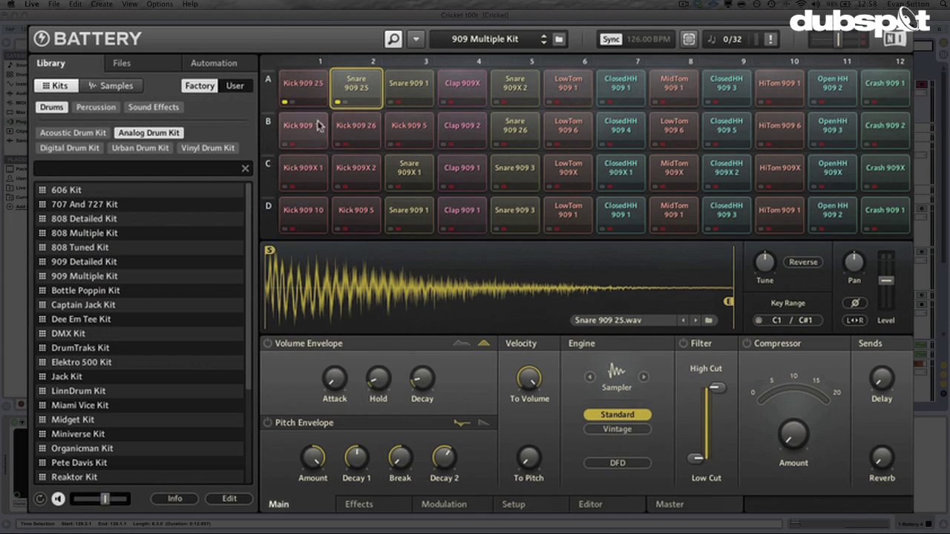
left_click(301, 93)
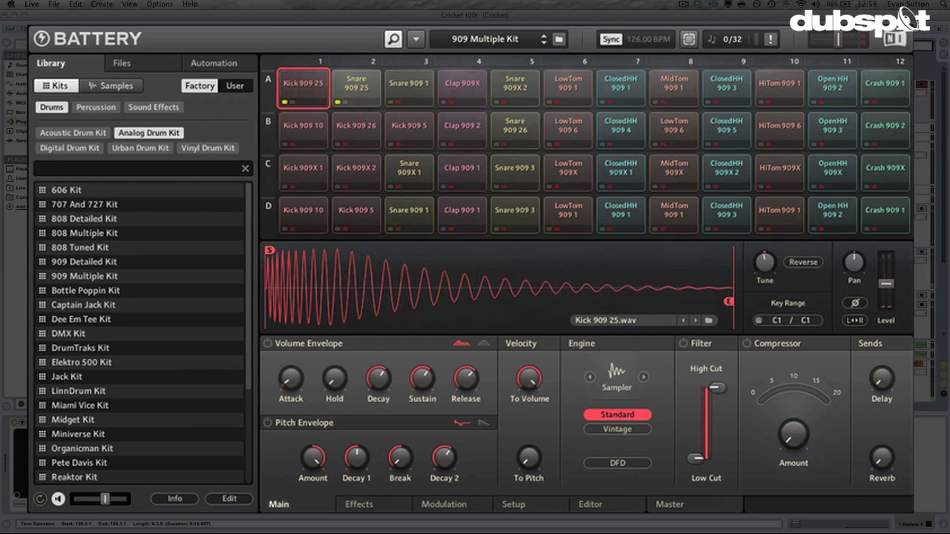
Enable Snare 909 25's volume envelope, lengthen its decay and set its hold to 6.3 ms.
left_click(366, 96)
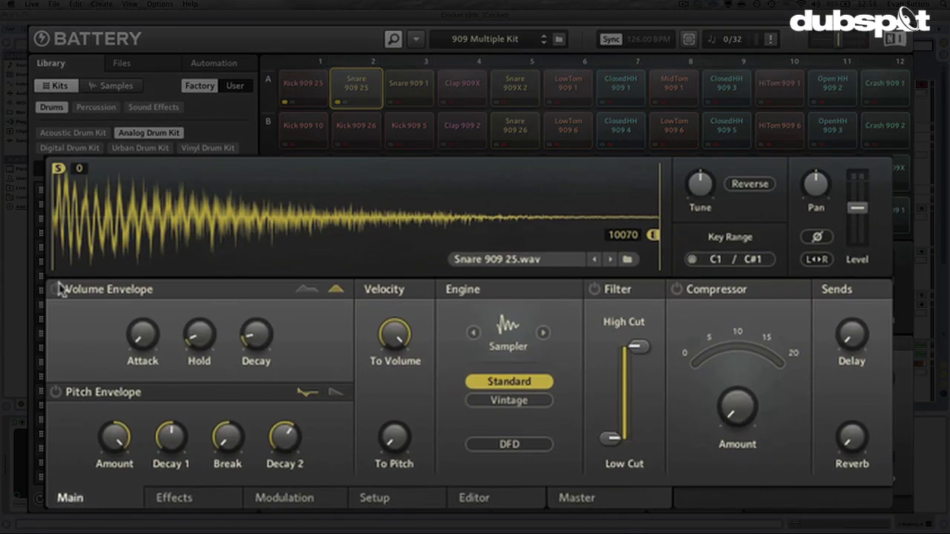
left_click(267, 343)
left_click_drag(259, 334, 289, 256)
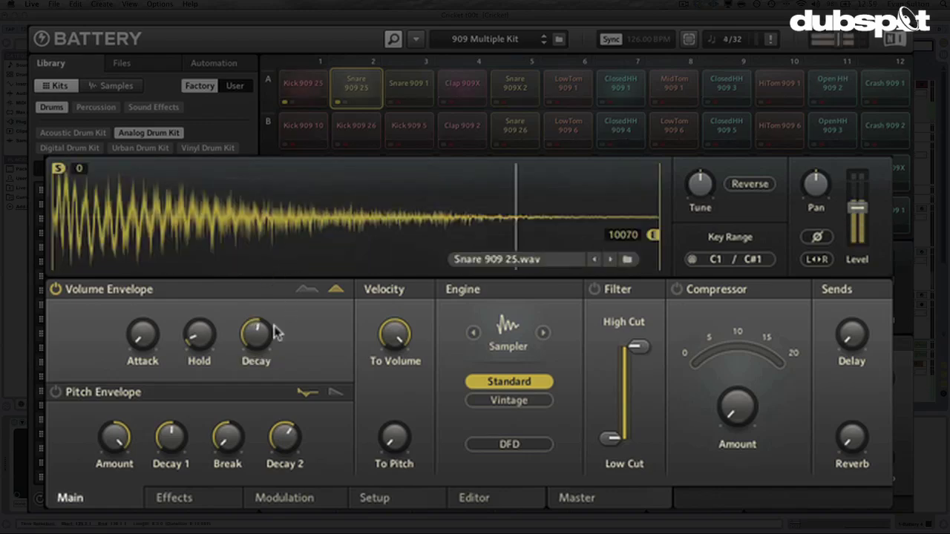
left_click_drag(257, 333, 237, 374)
mouse_move(200, 336)
left_mouse_down()
mouse_move(208, 329)
mouse_move(196, 330)
left_mouse_up()
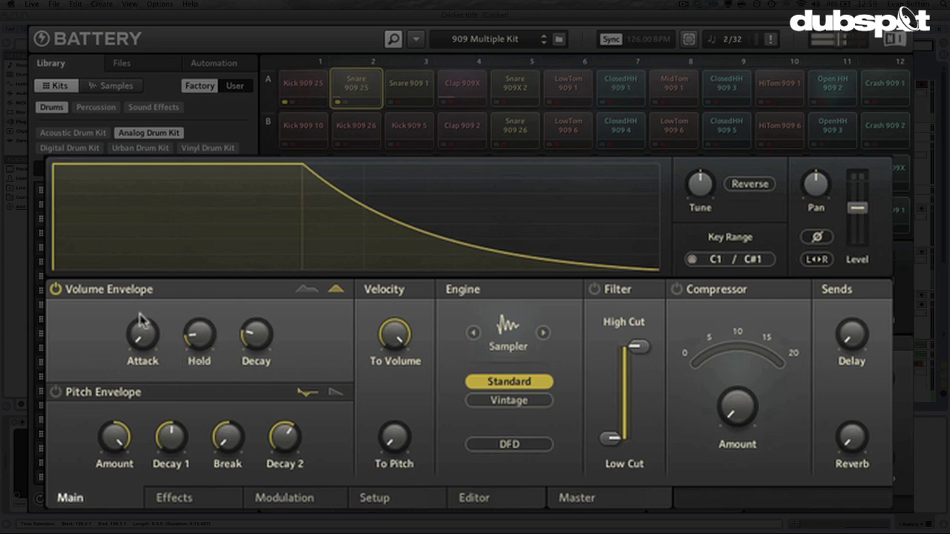
Lower Snare 909 25's level fader to -2.4 dB.
mouse_move(165, 346)
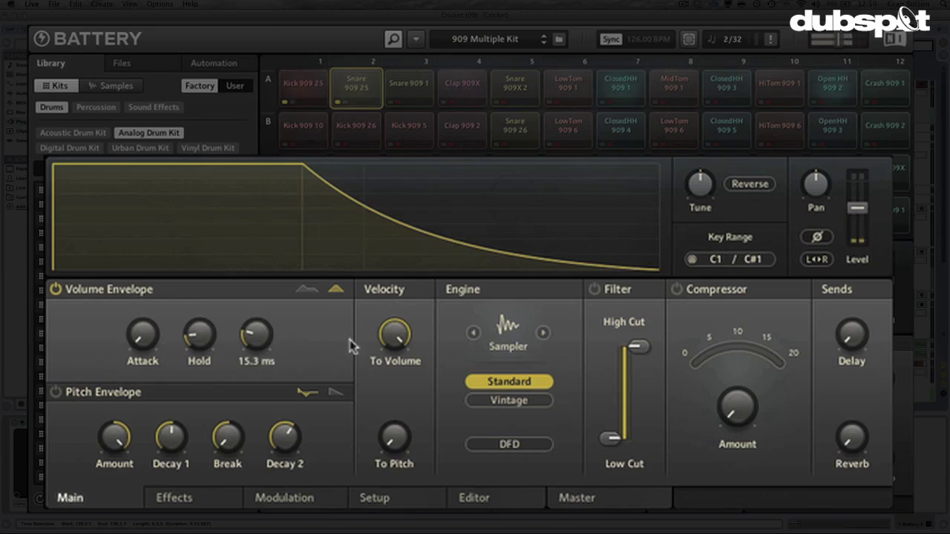
mouse_move(859, 210)
left_click_drag(859, 210, 859, 213)
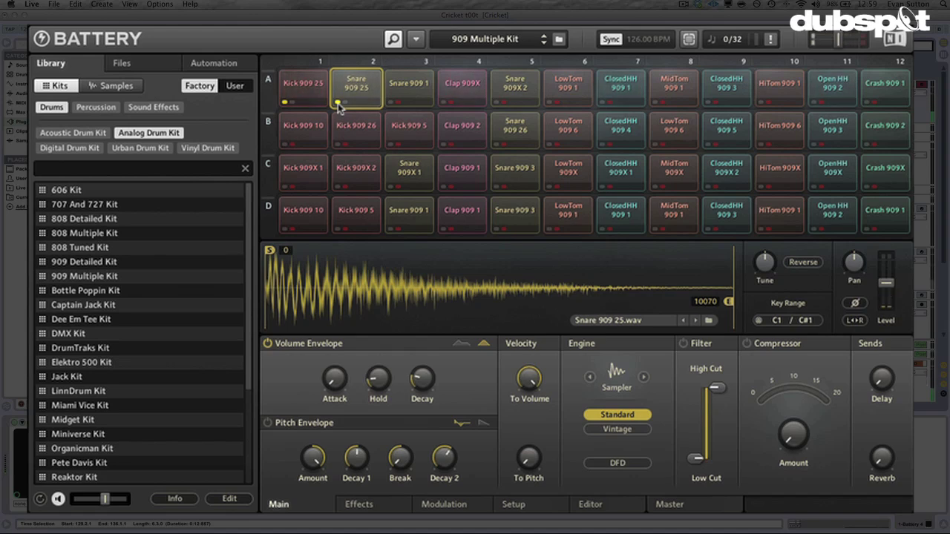
left_click(284, 106)
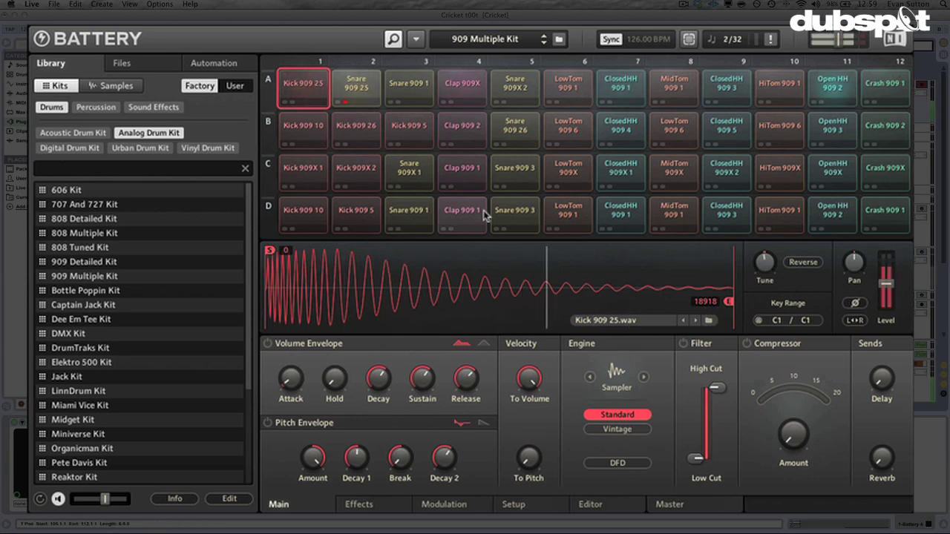
left_click(344, 106)
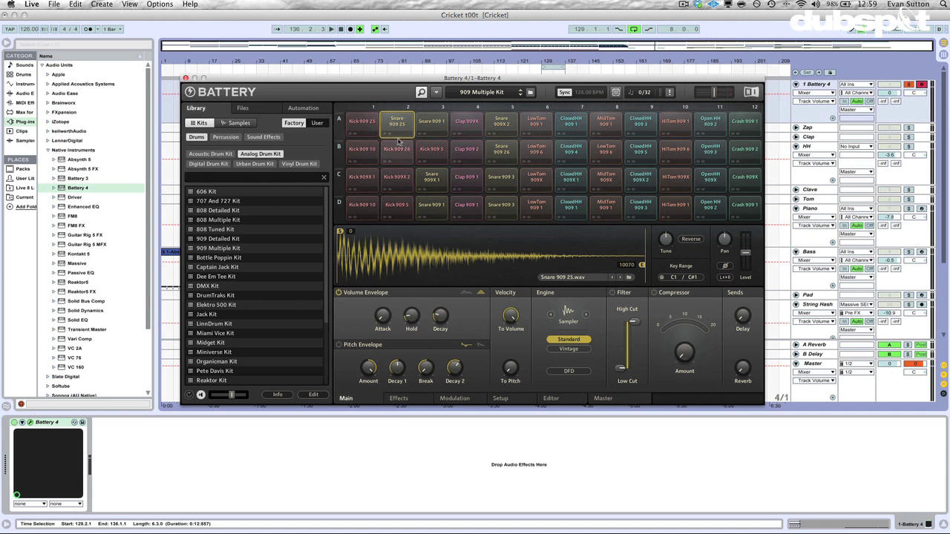
left_click(368, 130)
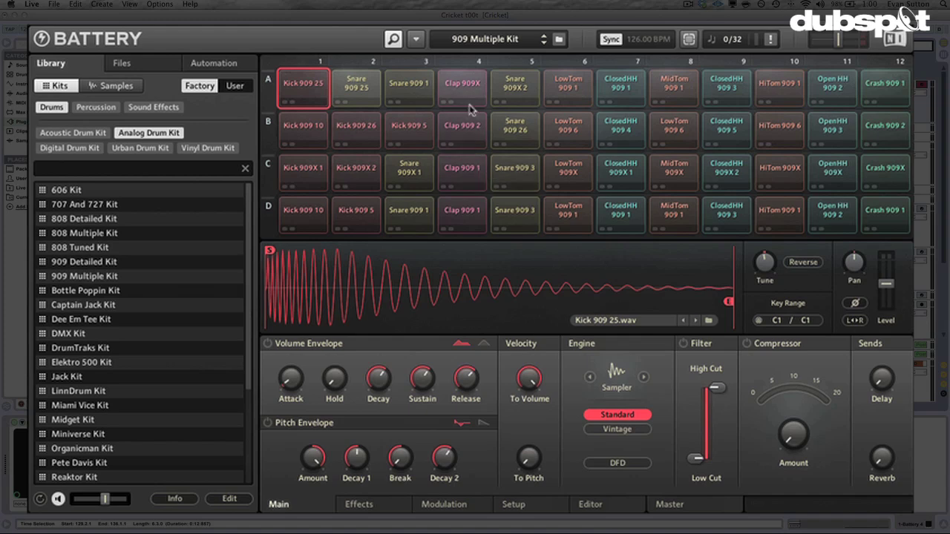
Select Clap 909X, shorten its decay to 278.4 ms, and audition it twice.
left_click(445, 104)
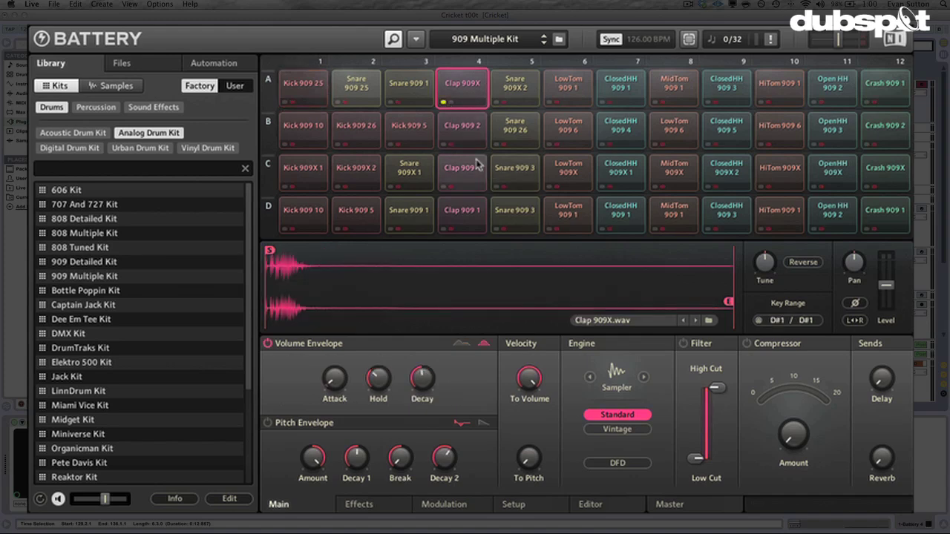
mouse_move(422, 350)
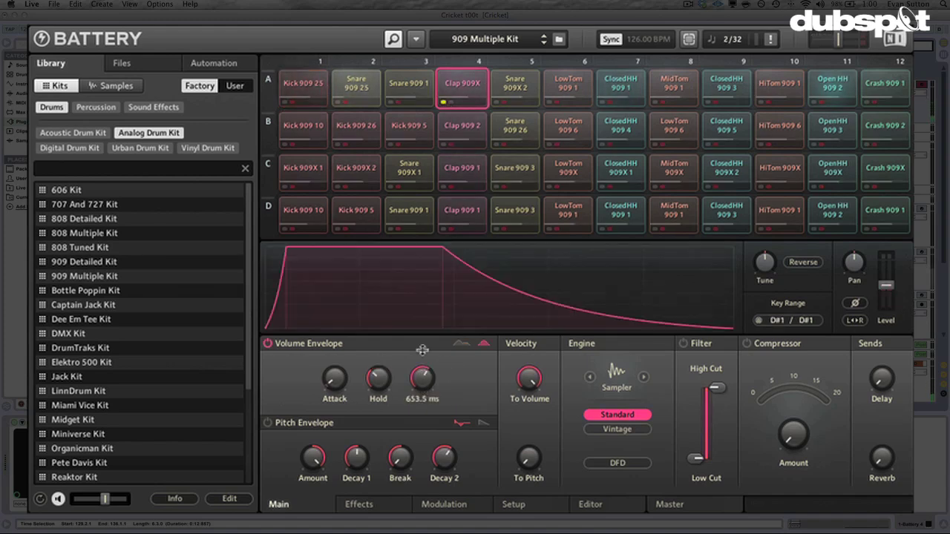
mouse_move(421, 350)
left_mouse_down()
mouse_move(421, 366)
mouse_move(425, 359)
left_mouse_up()
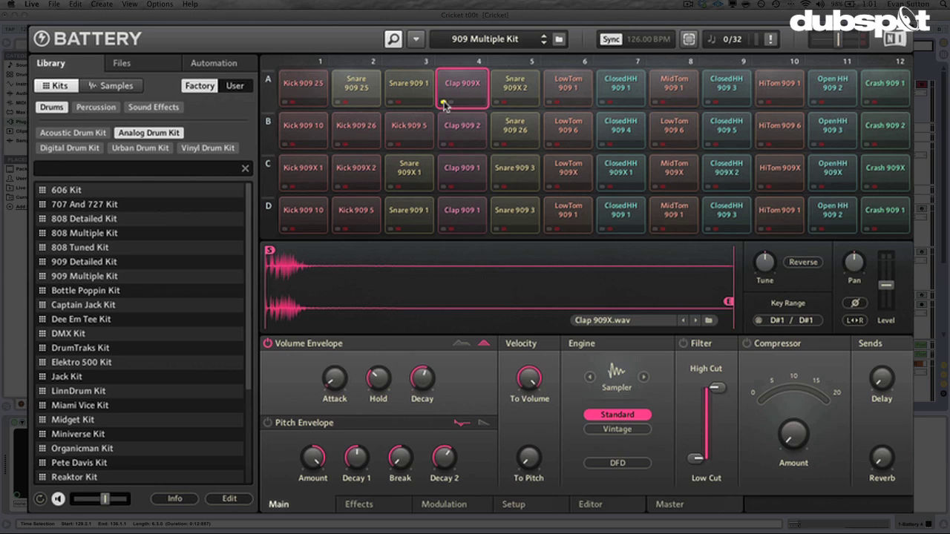
left_click(451, 102)
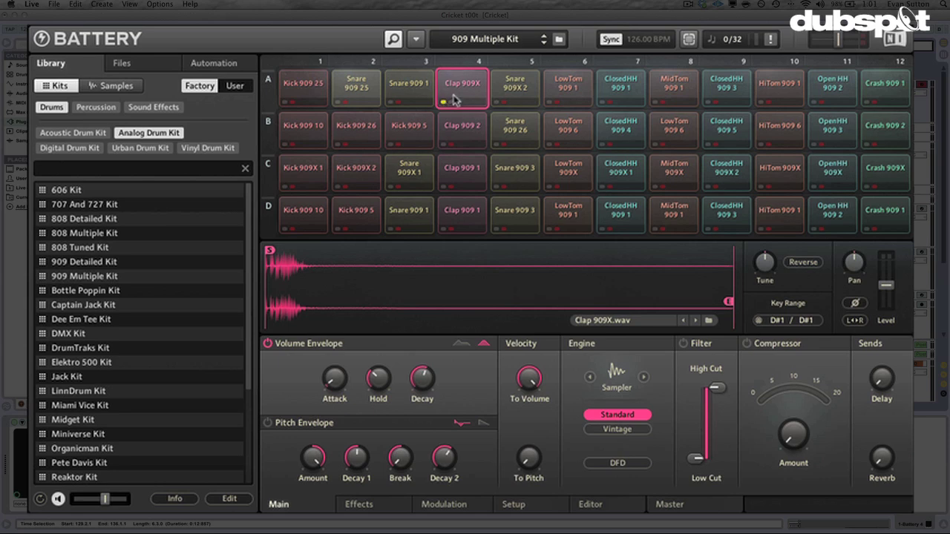
left_click(455, 99)
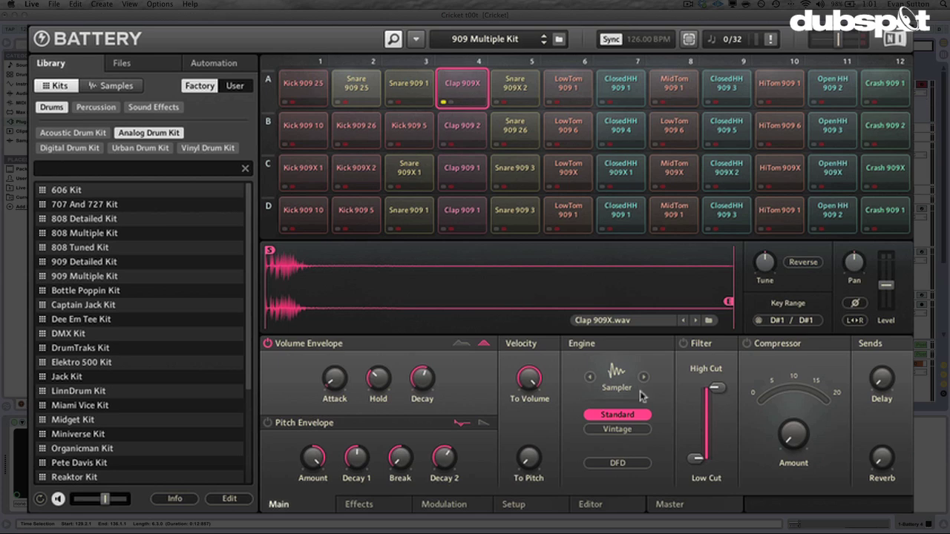
In the Editor, preview FM Analog Kick.aif and add it as a second layer on Clap 909X.
left_click(590, 504)
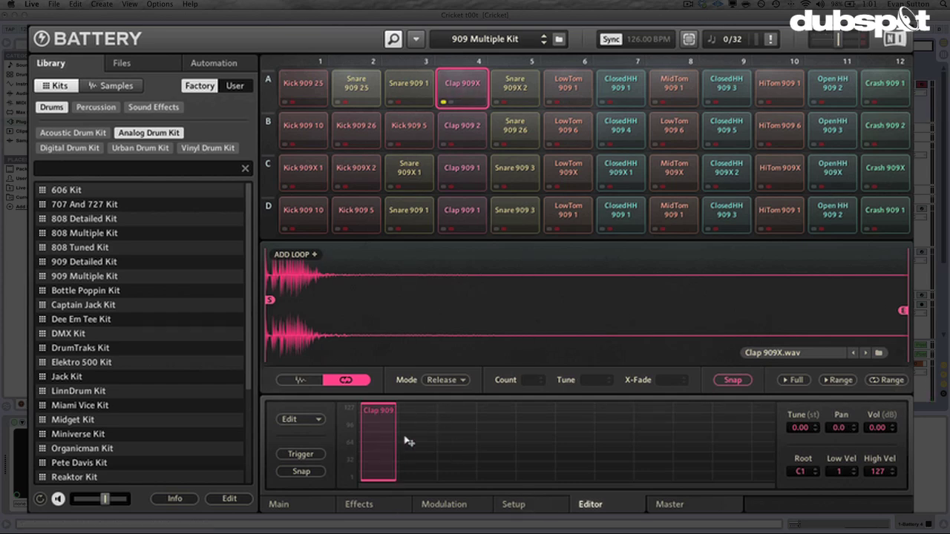
right_click(321, 423)
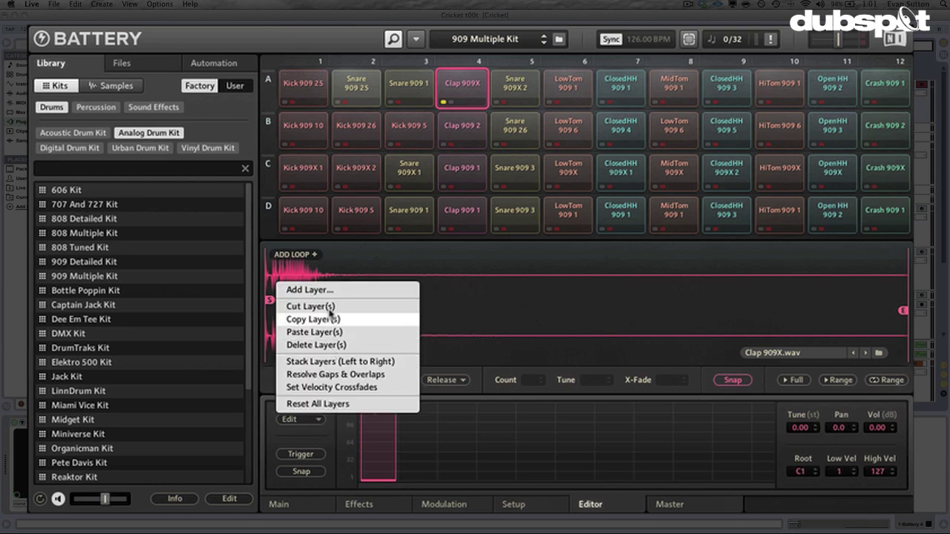
left_click(331, 290)
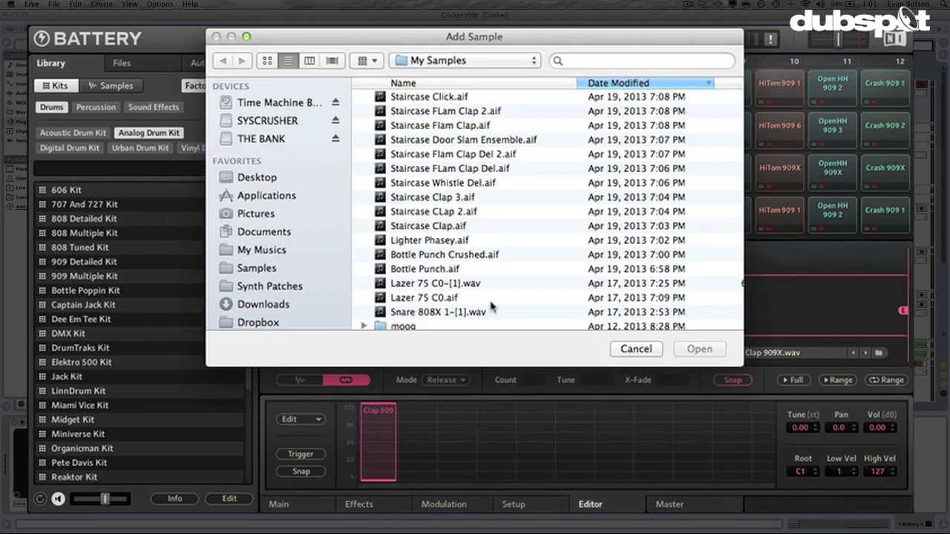
scroll(475, 303, "down", 15)
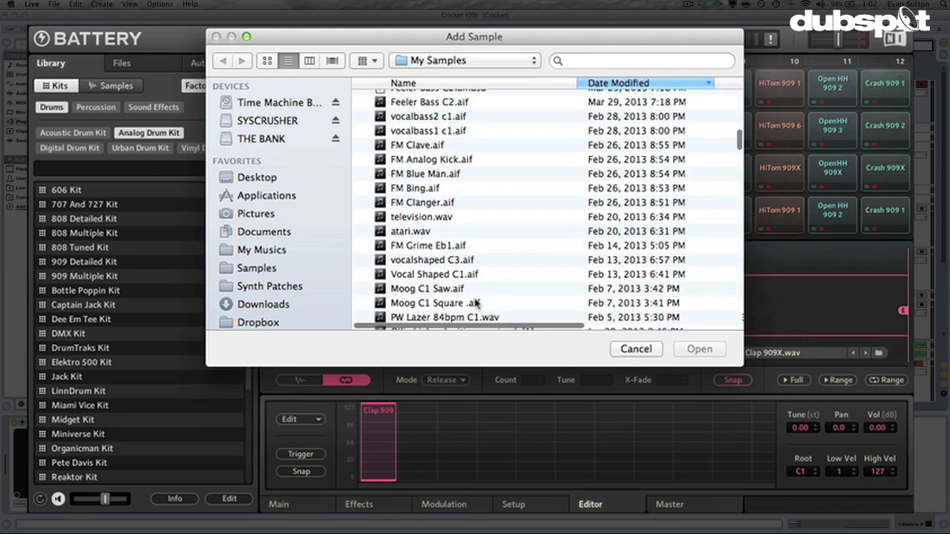
left_click(443, 162)
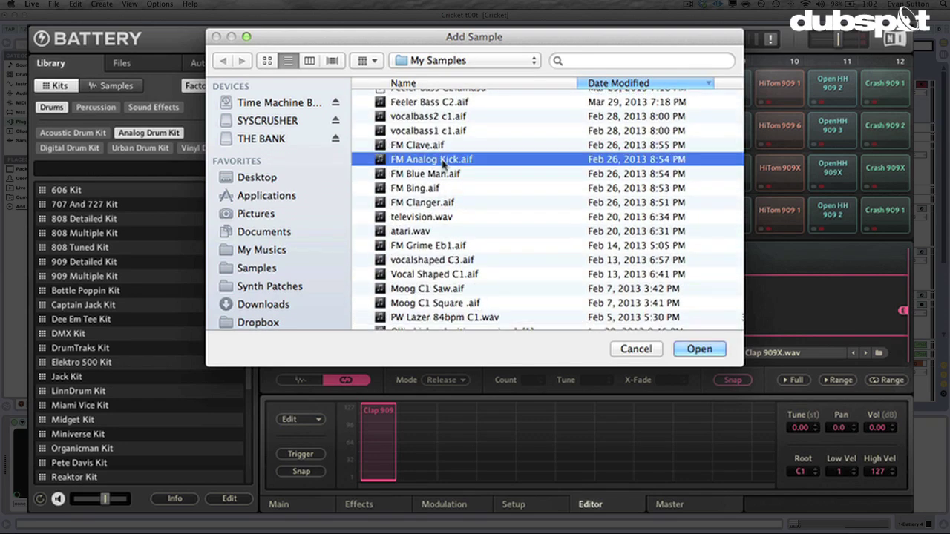
key("space")
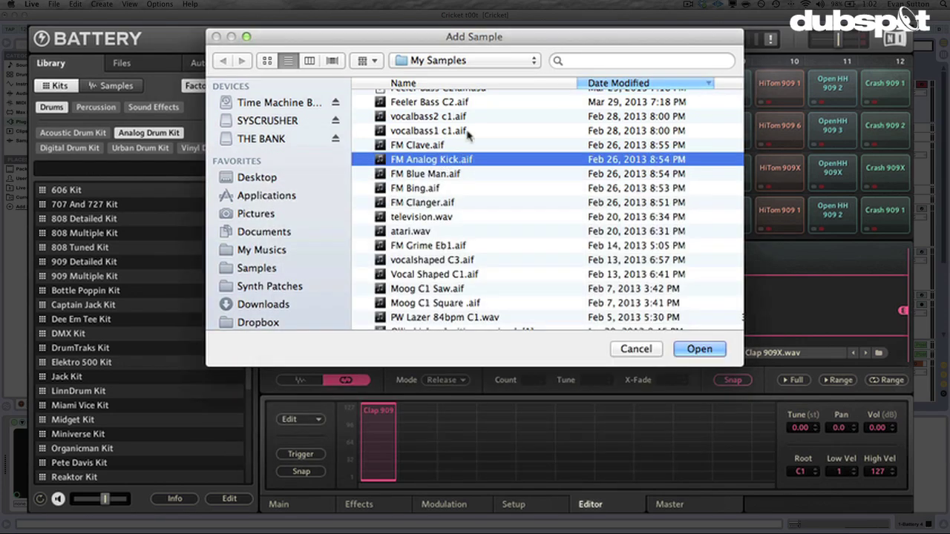
left_click(696, 350)
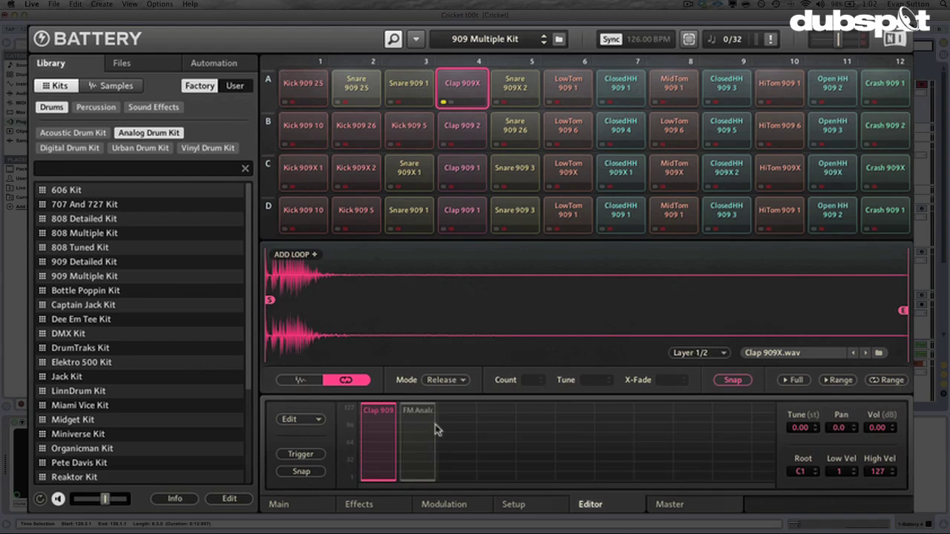
Keep Clap 909 at full velocity and limit the FM Analog layer to velocities 1–54.
left_click_drag(378, 410, 372, 470)
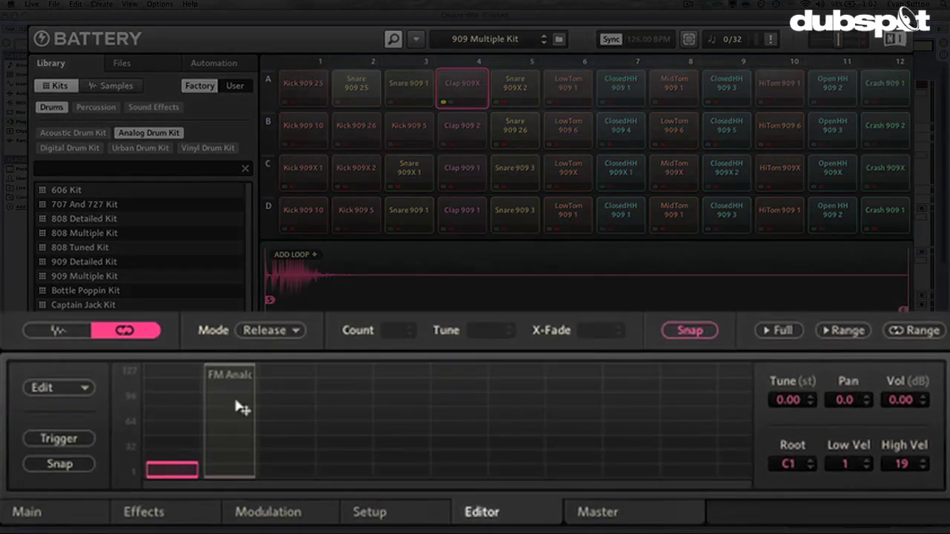
left_click(242, 406)
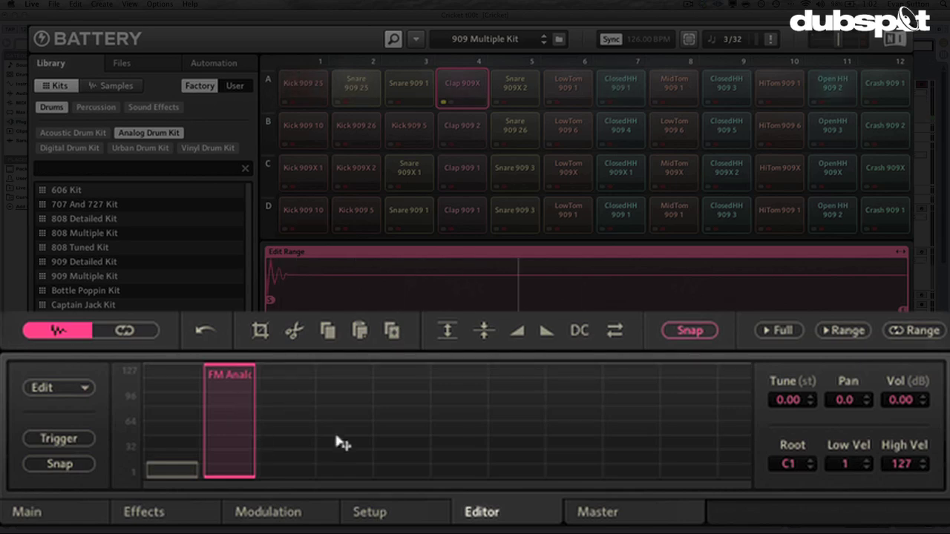
left_click_drag(197, 468, 175, 327)
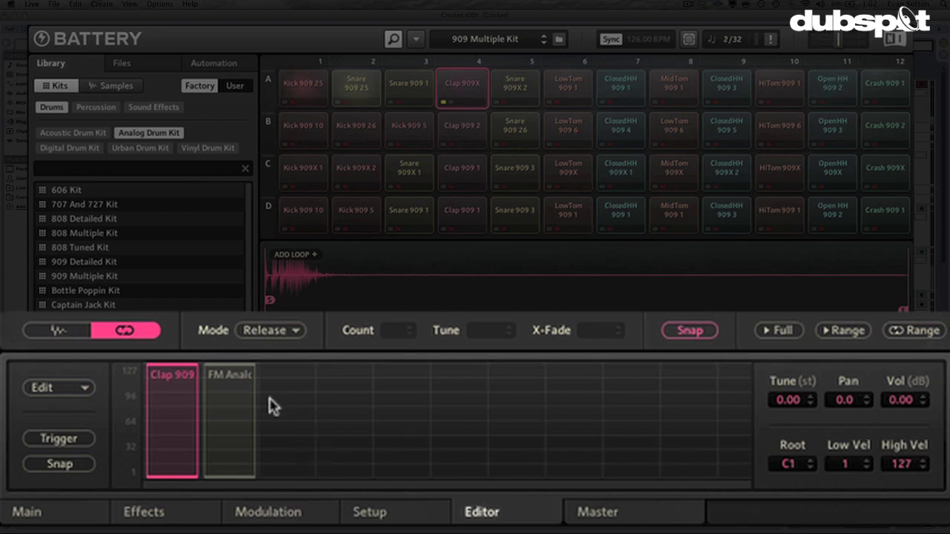
left_click_drag(240, 365, 239, 428)
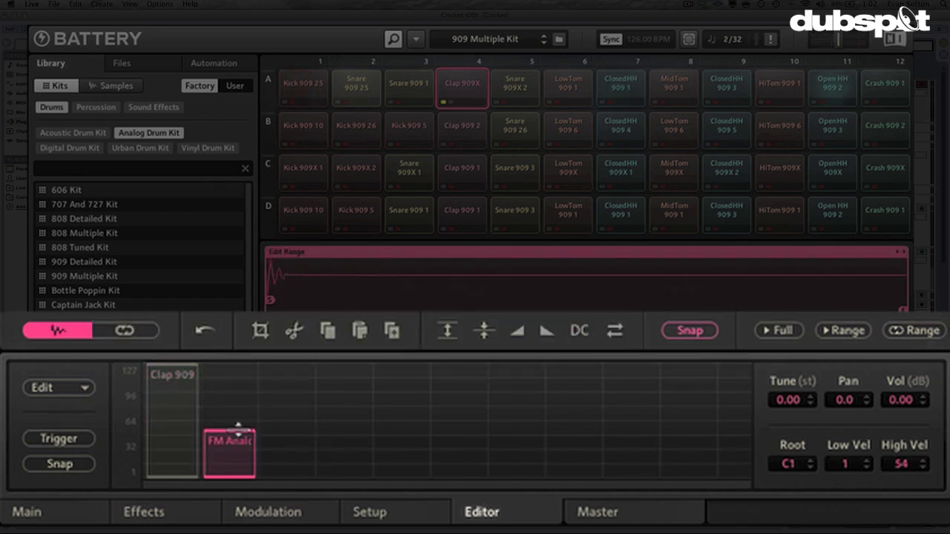
Restore FM Analog to full velocity range and lower Clap 909's top velocity to 102.
left_click_drag(238, 429, 248, 329)
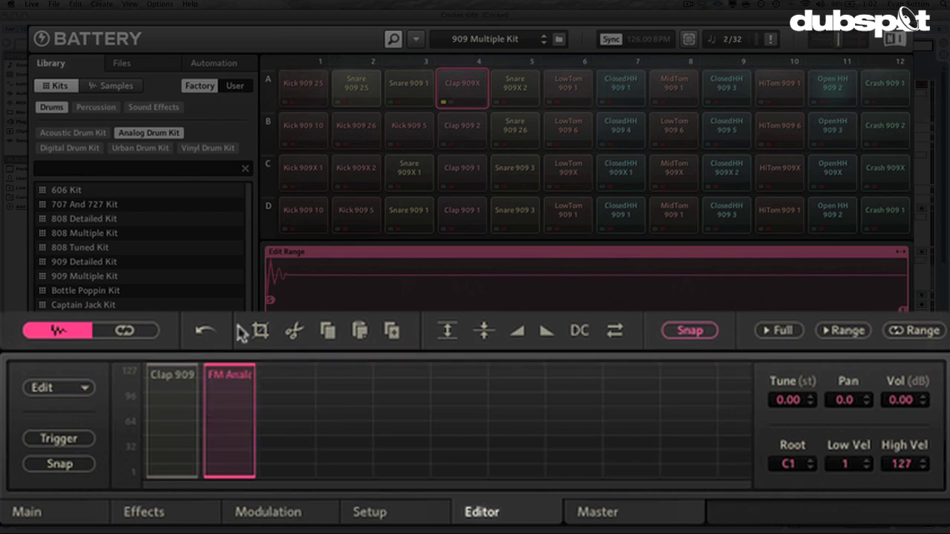
left_click(187, 373)
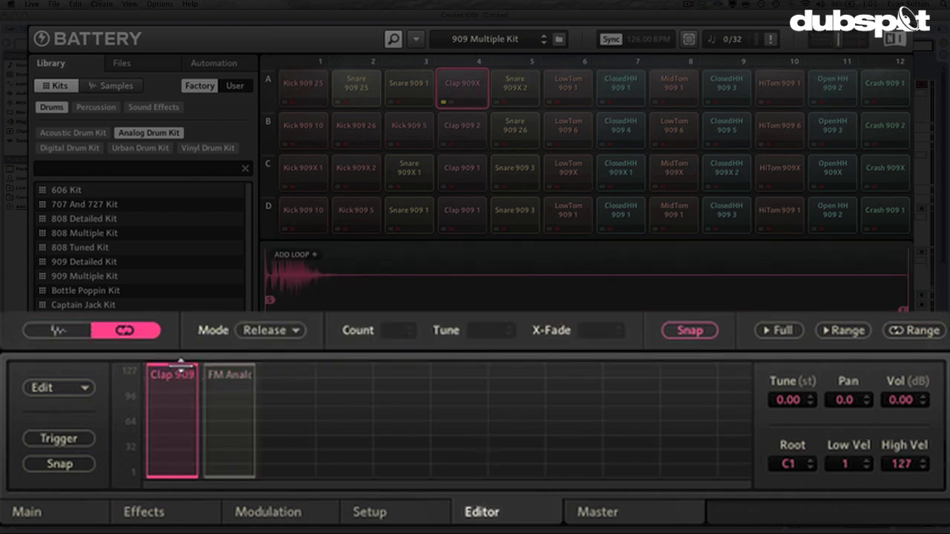
left_click_drag(182, 365, 173, 441)
left_click(226, 411)
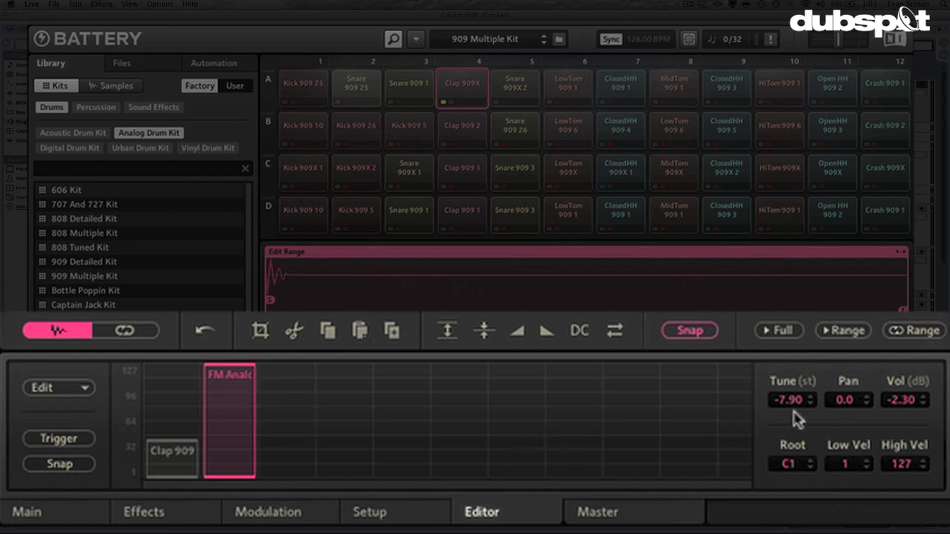
Reset the FM Analog layer's tune to 0.00 and set its volume to about -3.10 dB.
left_click_drag(778, 403, 786, 335)
type("0")
key("Return")
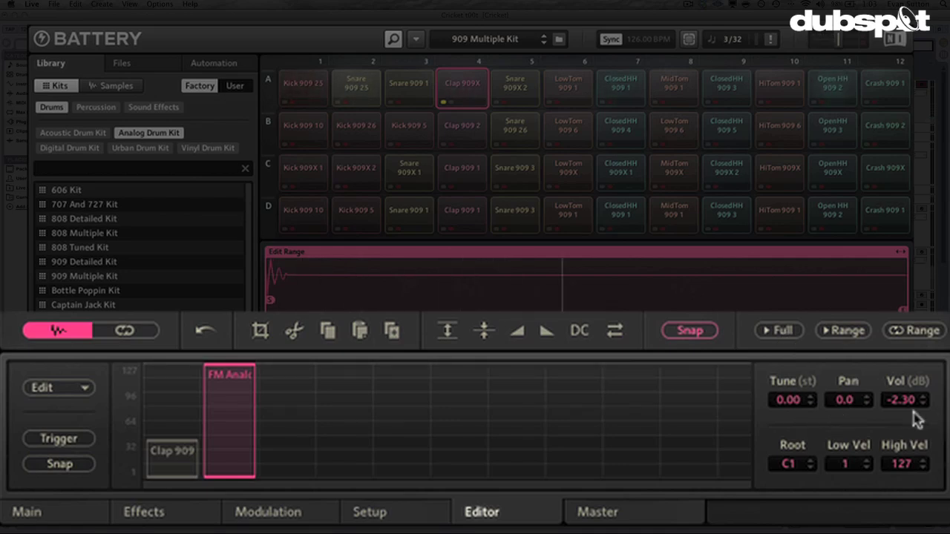
mouse_move(898, 399)
left_mouse_down()
mouse_move(896, 420)
mouse_move(898, 410)
left_mouse_up()
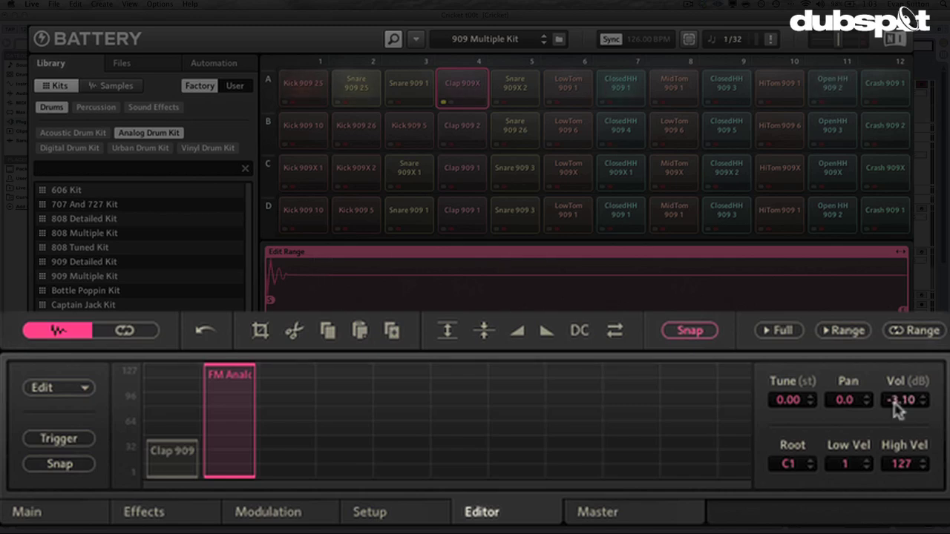
Return Clap 909 to full velocity range and trim FM Analog's top velocity to about 75.
left_click(163, 438)
left_click_drag(164, 436, 165, 332)
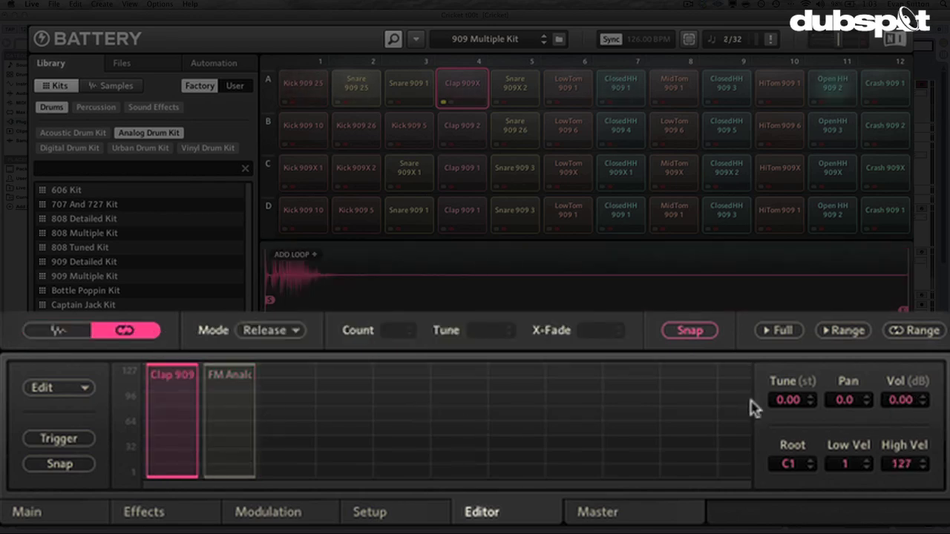
left_click(226, 410)
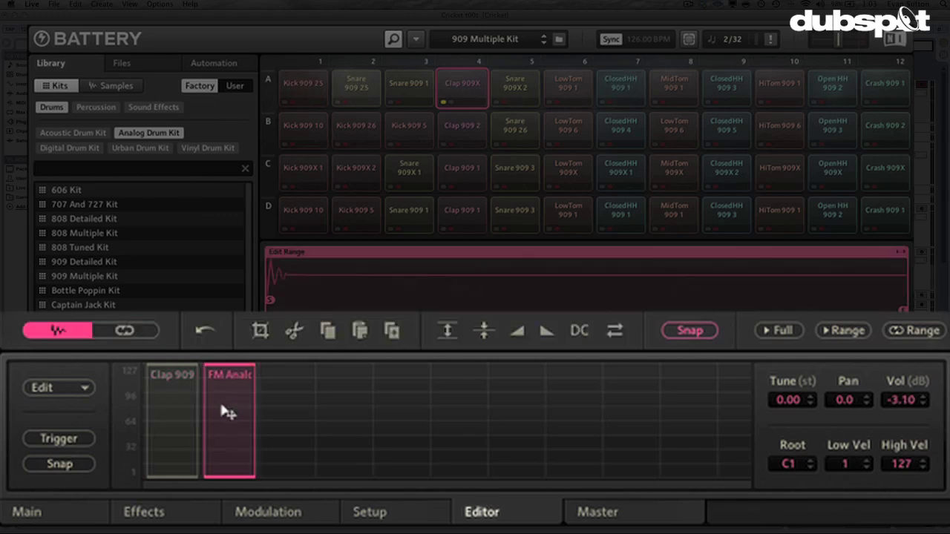
mouse_move(235, 373)
left_mouse_down()
mouse_move(229, 411)
mouse_move(230, 366)
left_mouse_up()
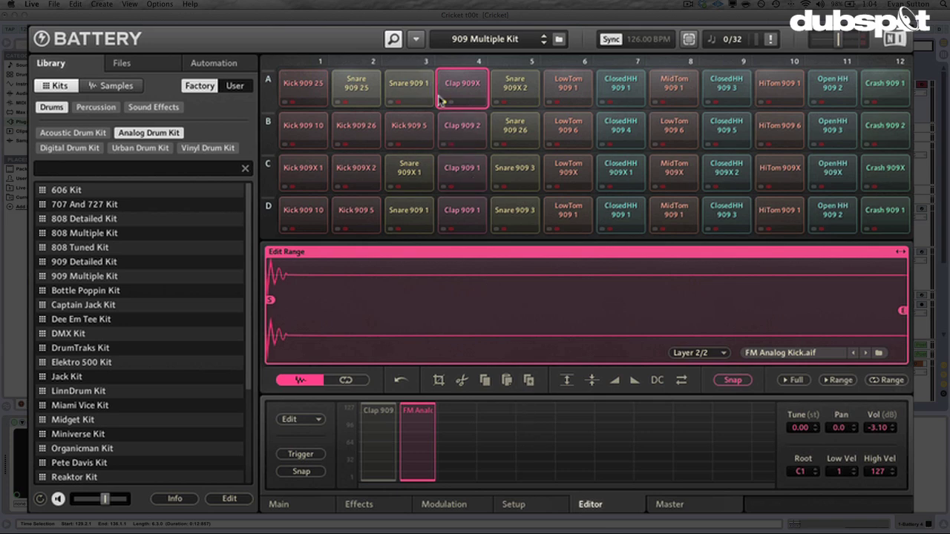
Test limiting the FM Analog Kick layer to velocity 43, then restore it to 127.
left_click_drag(418, 406, 417, 454)
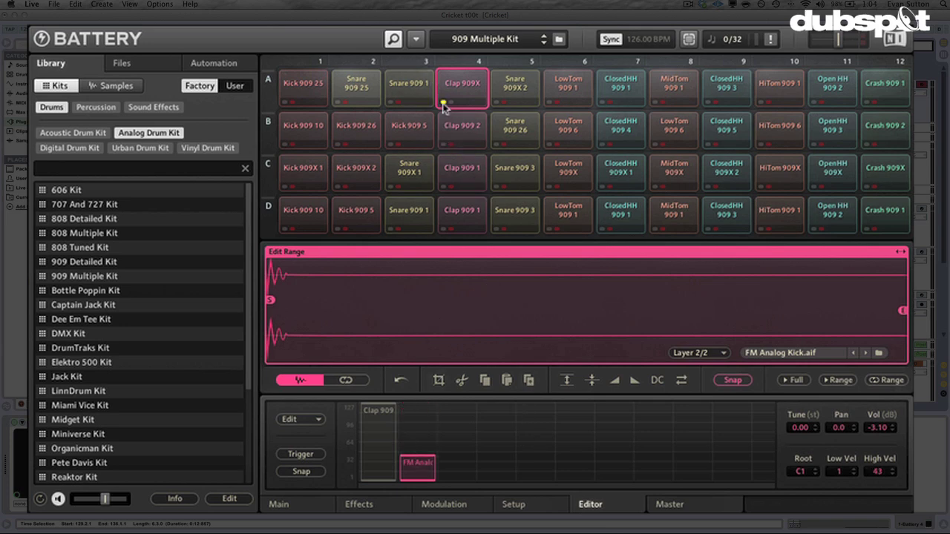
left_click(444, 106)
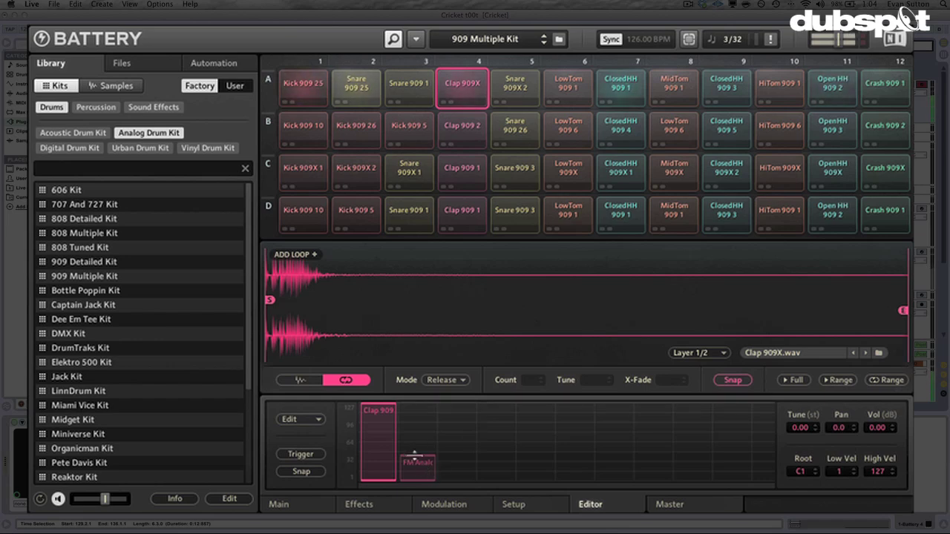
left_click_drag(415, 455, 414, 302)
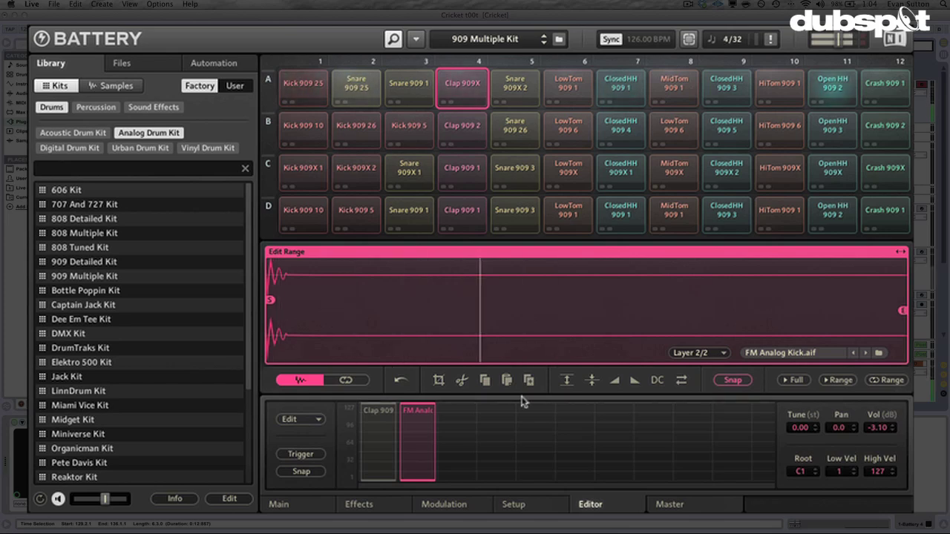
left_click_drag(414, 405, 417, 450)
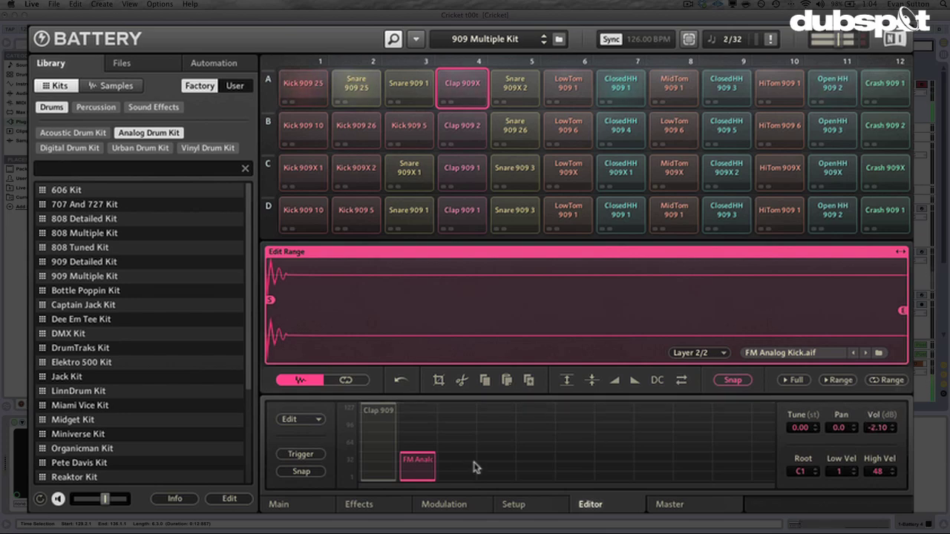
left_click_drag(417, 452, 424, 405)
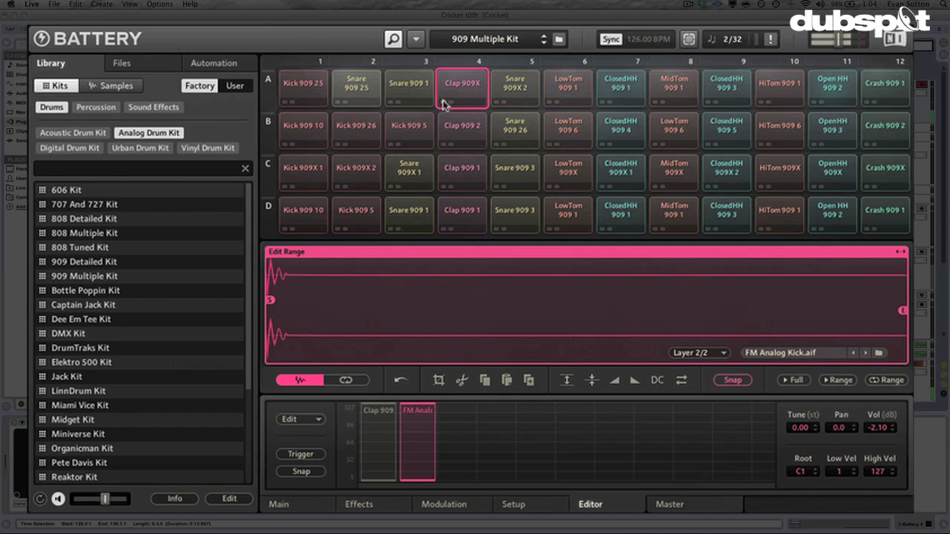
Compare Kick 909 25 against the layered Clap 909X, keeping FM Analog's full velocity range.
left_click(295, 102)
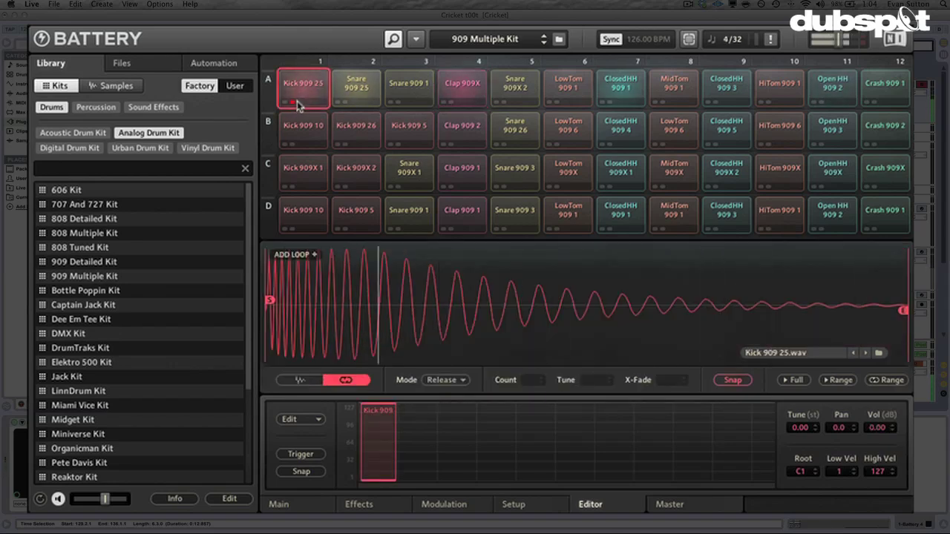
left_click(461, 95)
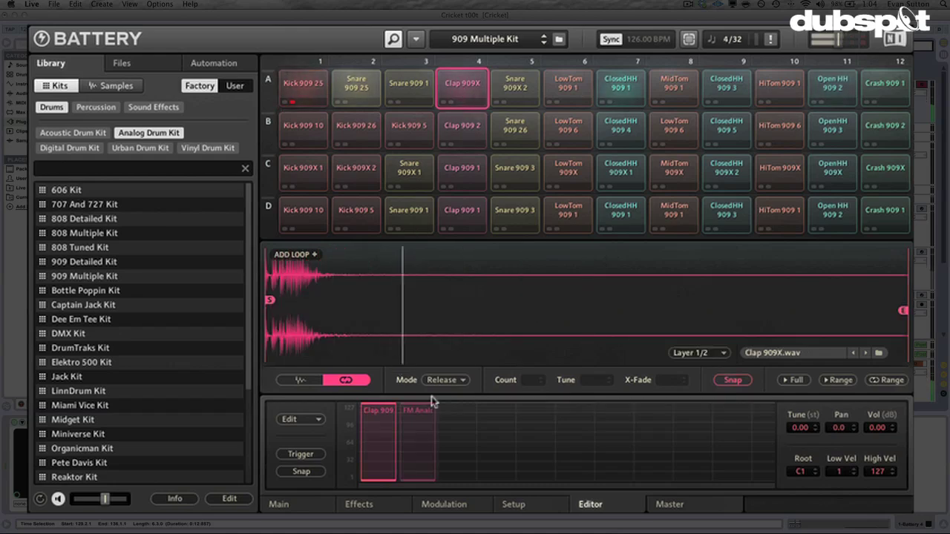
left_click_drag(417, 406, 429, 323)
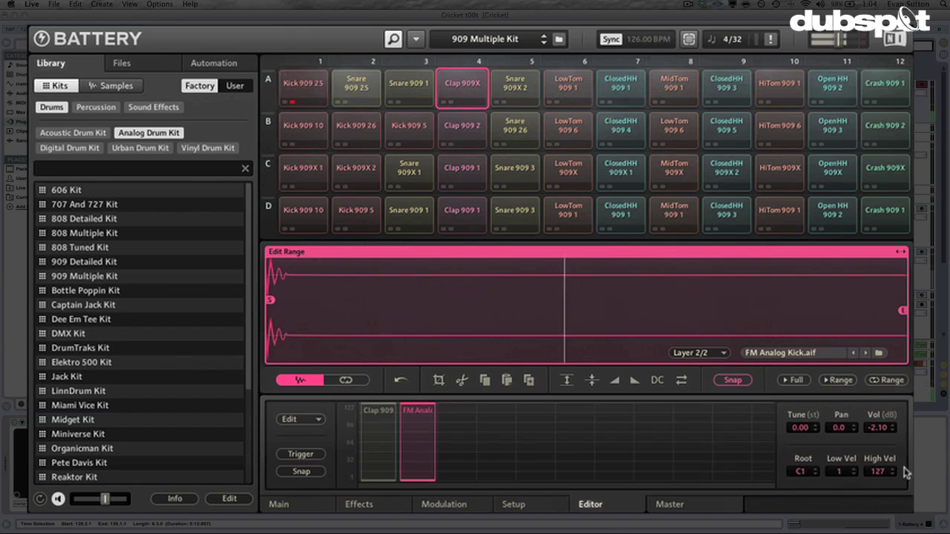
scroll(878, 426, "up", 5)
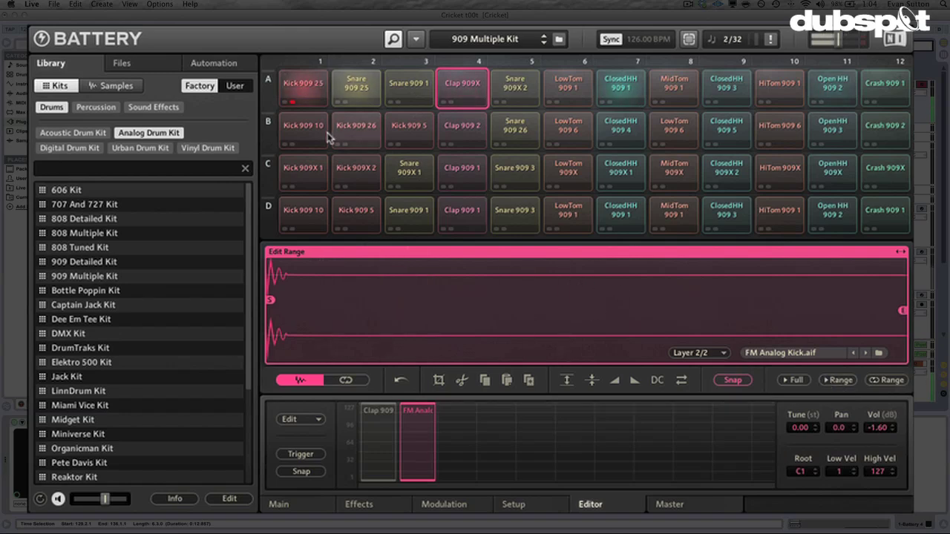
left_click(295, 102)
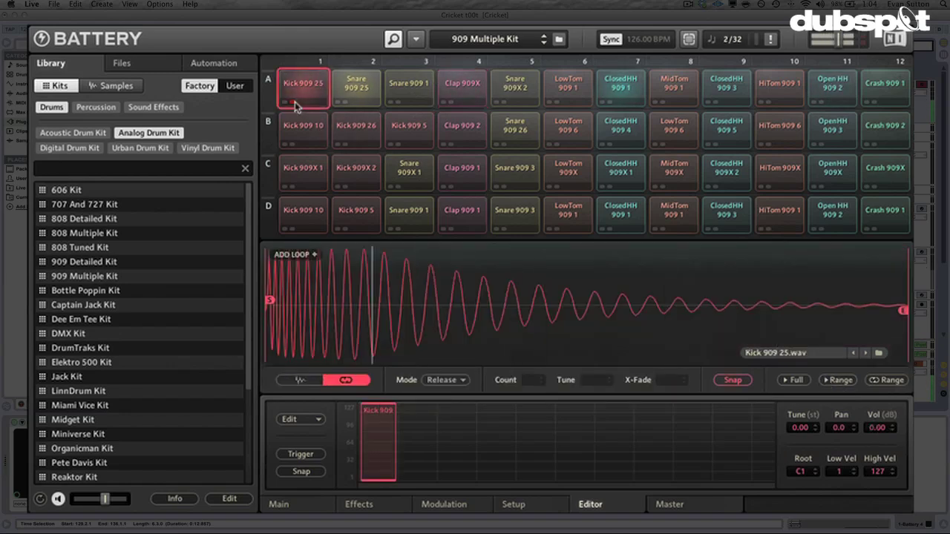
left_click(457, 93)
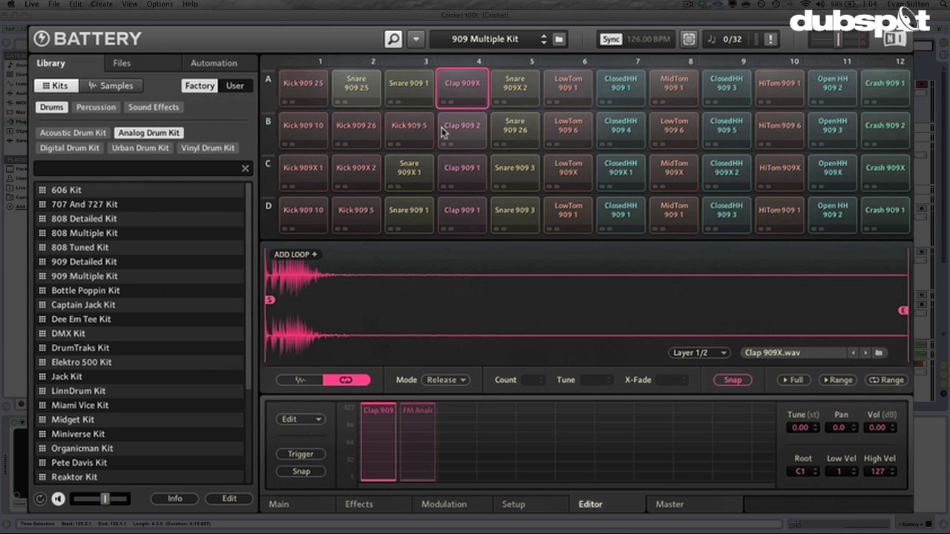
Audition the layered Clap 909X and review its Editor and Effects pages, ending on Main.
left_click(463, 88)
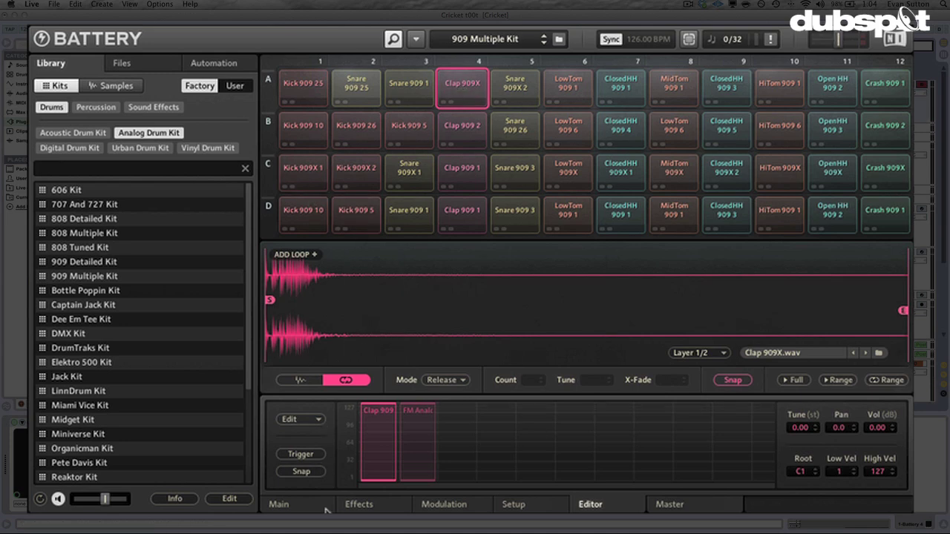
left_click(296, 506)
mouse_move(368, 362)
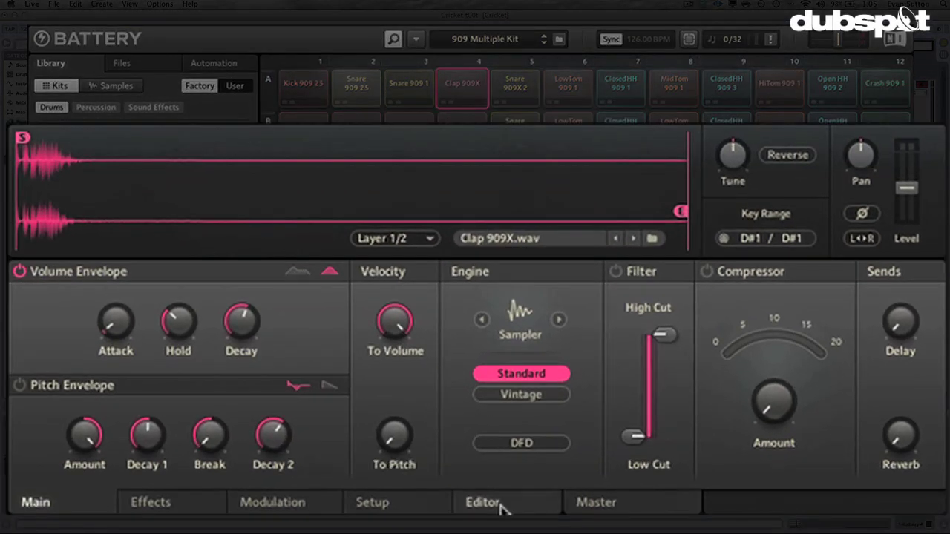
left_click(503, 507)
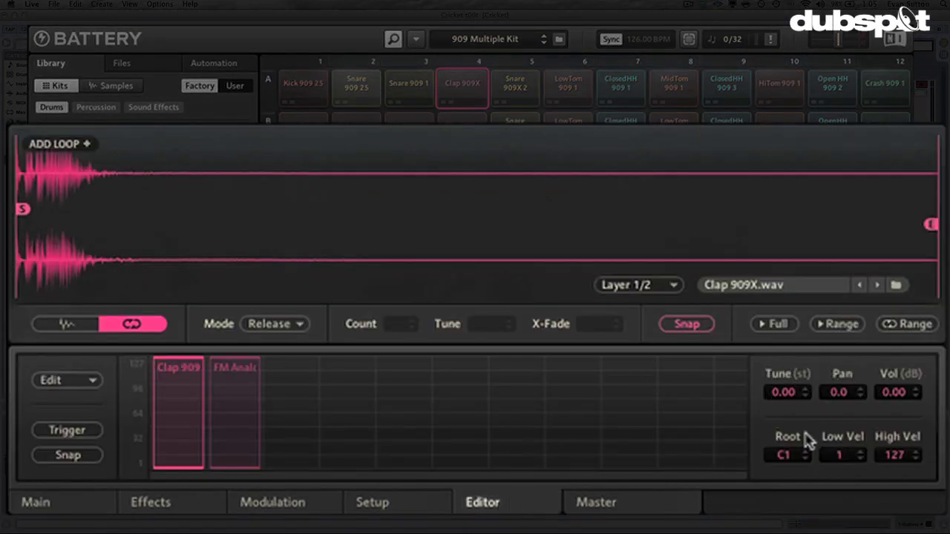
left_click(37, 504)
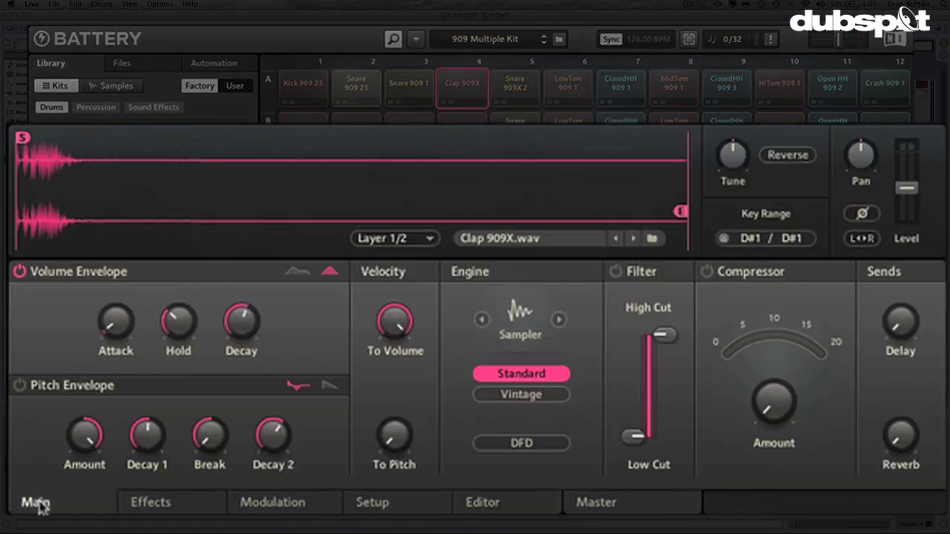
left_click(170, 506)
left_click(93, 504)
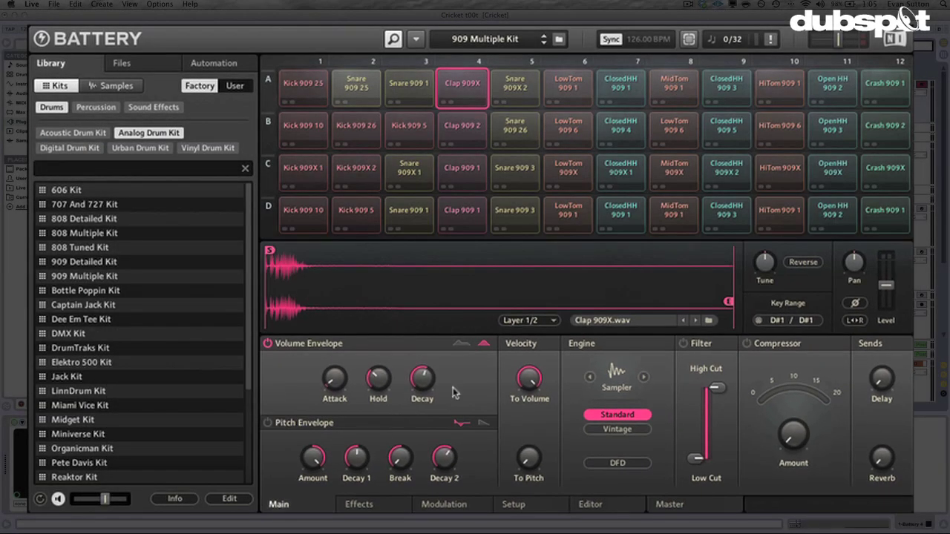
Render the Clap 909X cell in place to Clap 909X-[1].wav and view it in the sample editor.
right_click(476, 90)
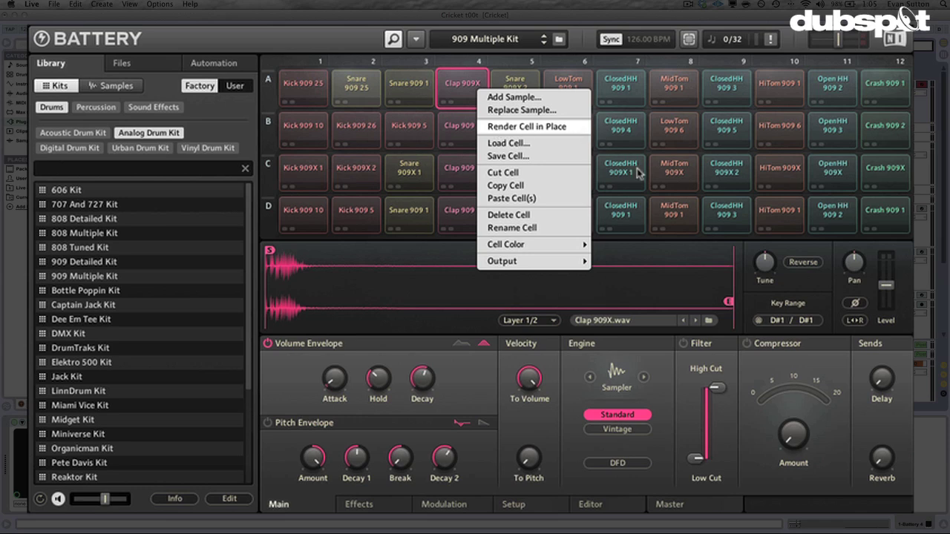
key("Return")
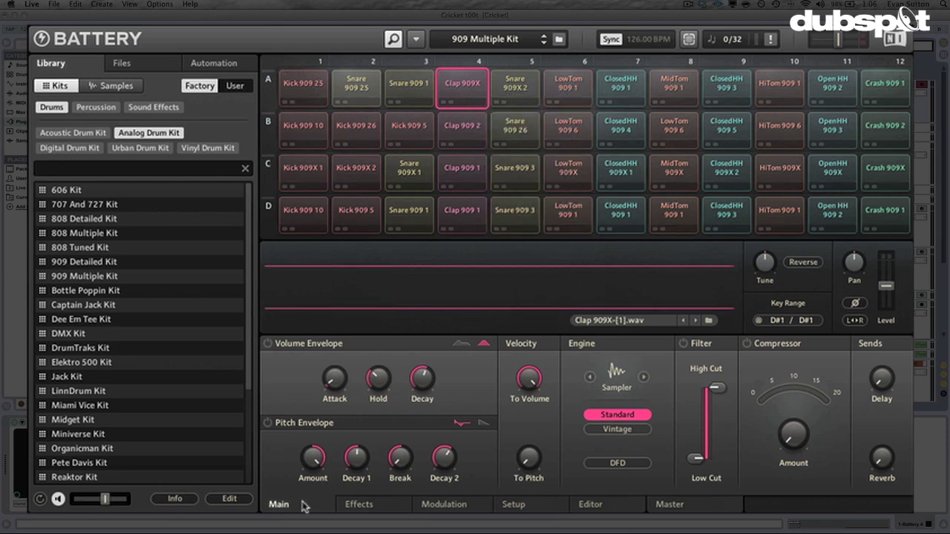
left_click(591, 505)
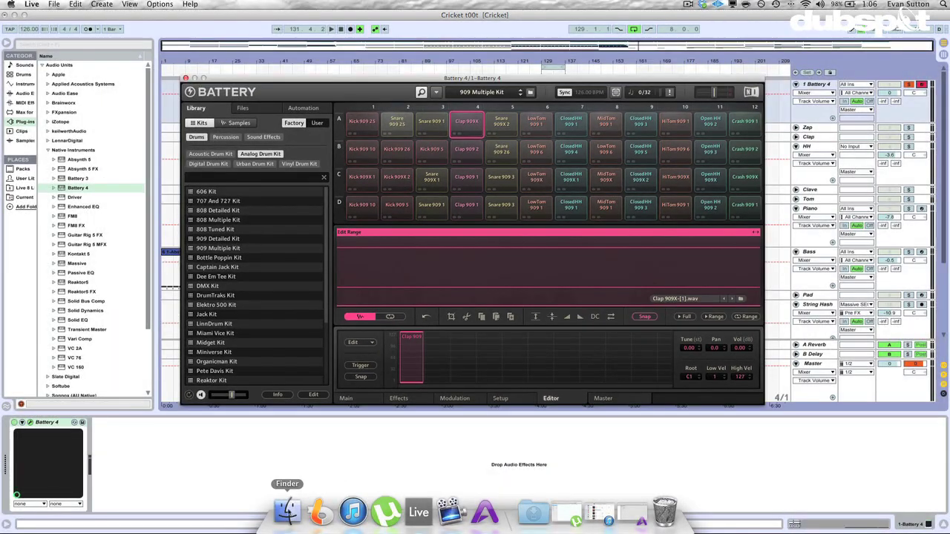
left_click(288, 511)
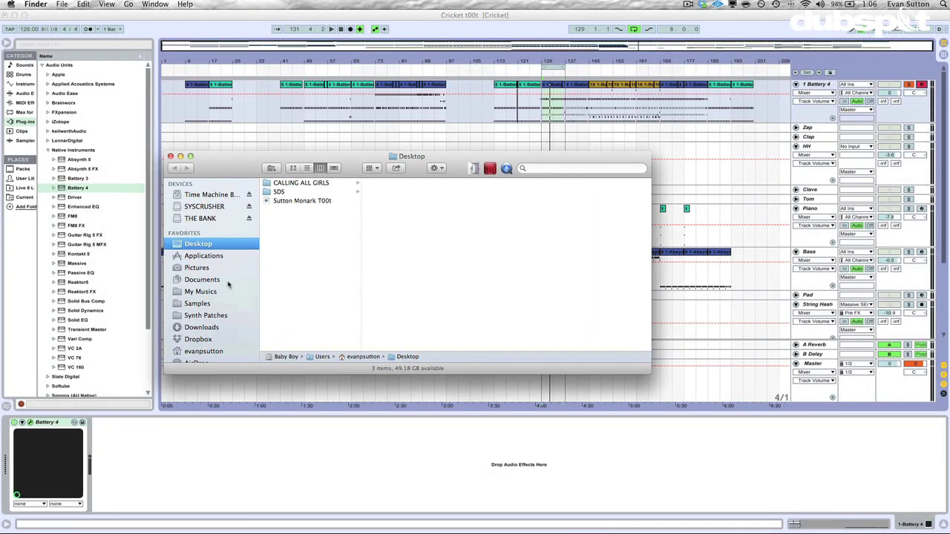
left_click(160, 275)
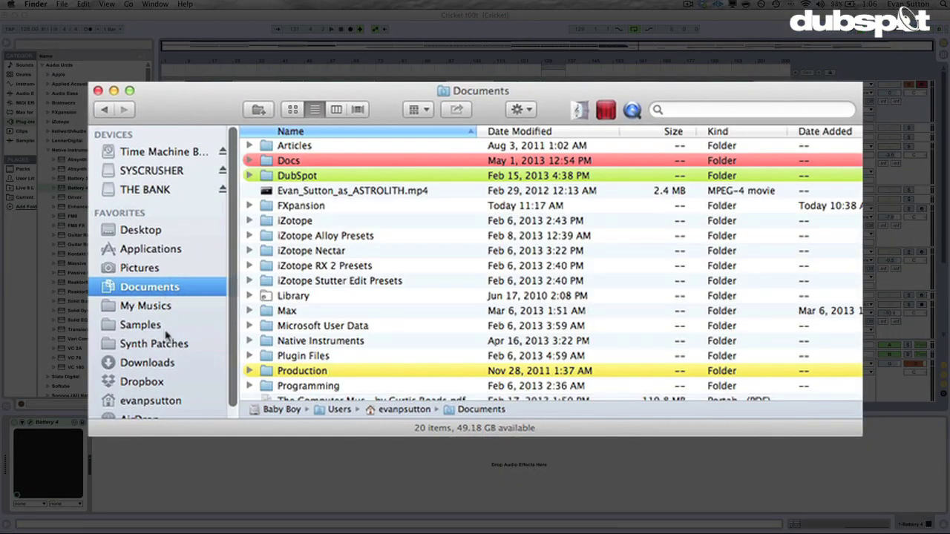
double_click(309, 340)
double_click(296, 175)
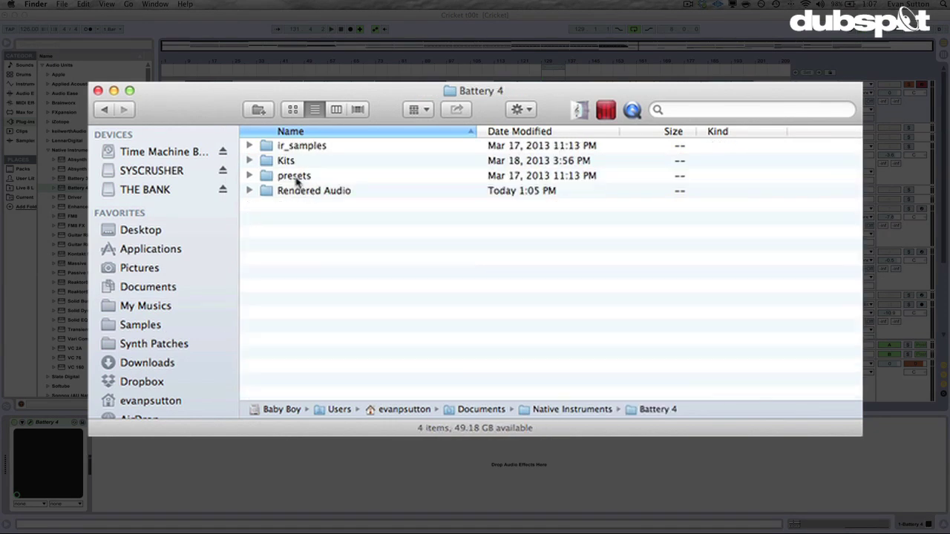
double_click(300, 191)
left_click(314, 148)
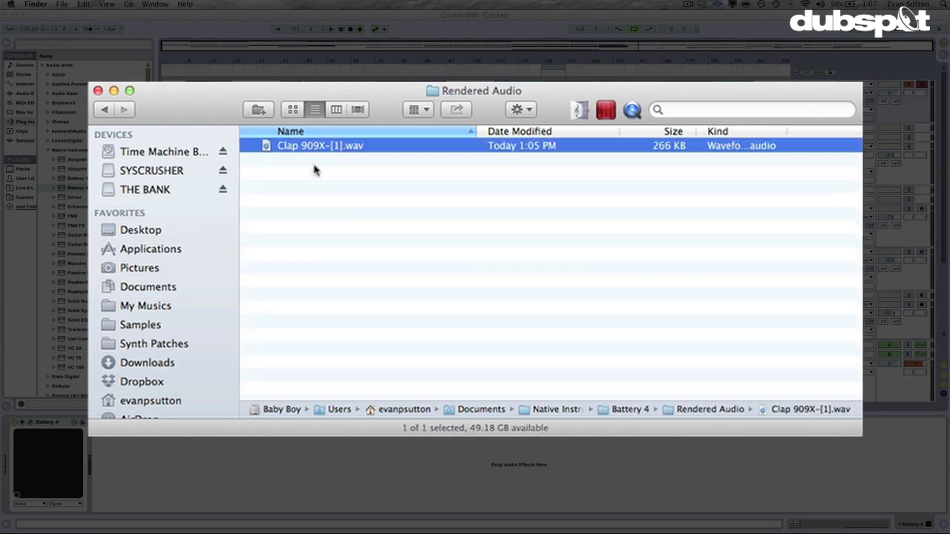
key("space")
key("space")
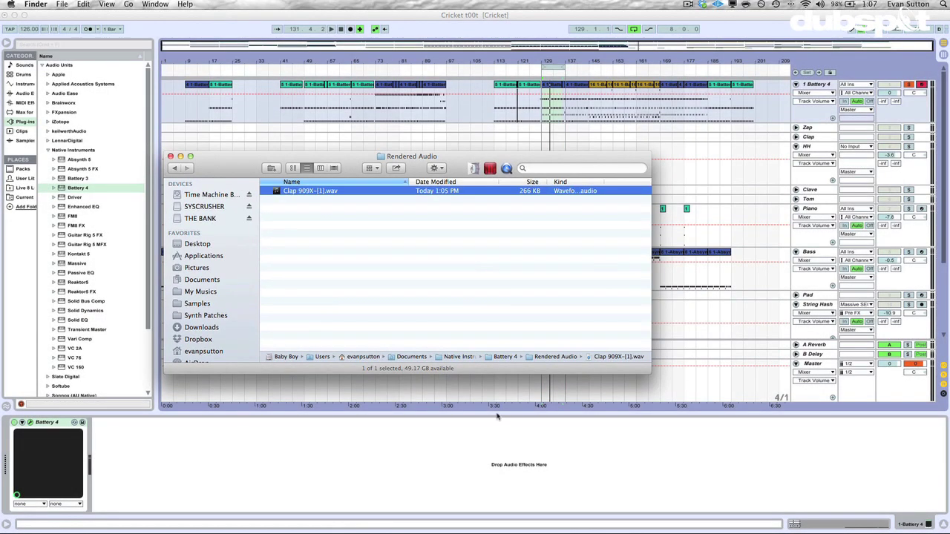
left_click(497, 417)
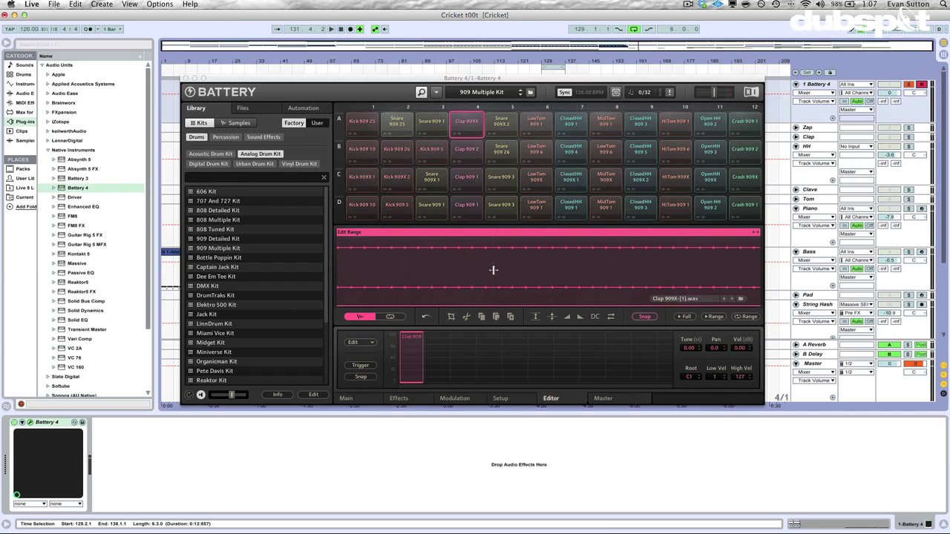
Select the Kick 909 25 pad (A1) so its waveform shows in the sample editor.
left_click(361, 128)
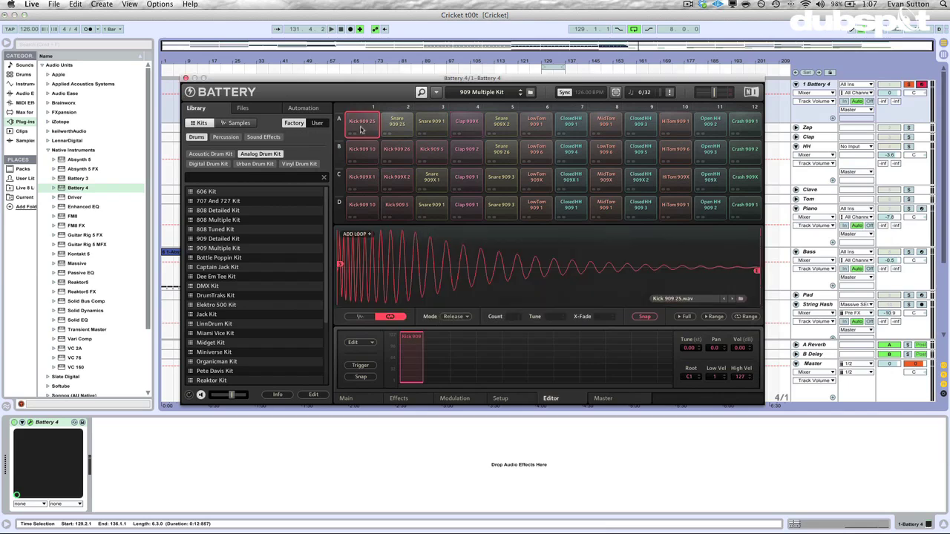